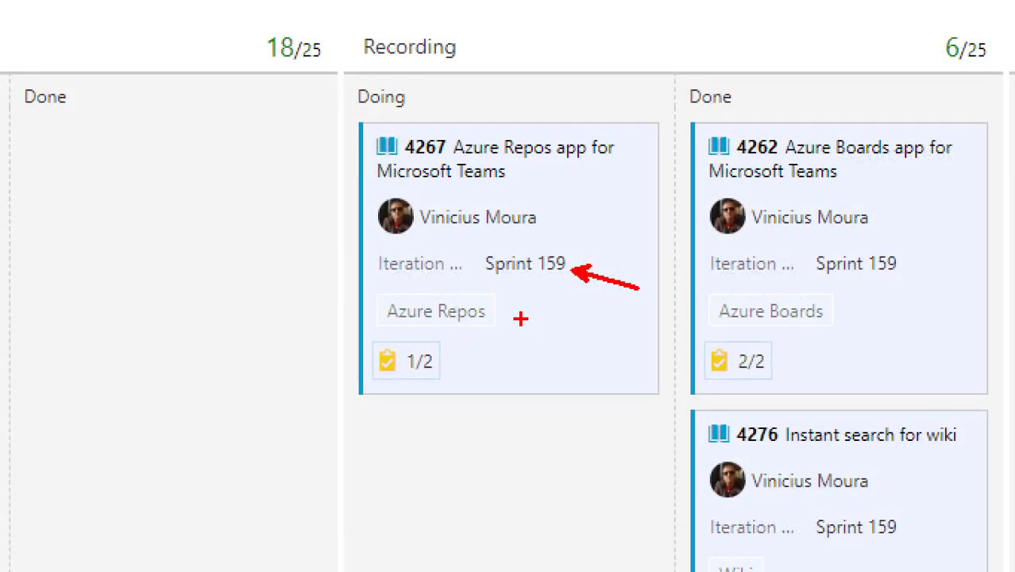
{"action": "left_click_drag", "start_coordinate": [517, 319], "coordinate": [631, 319]}
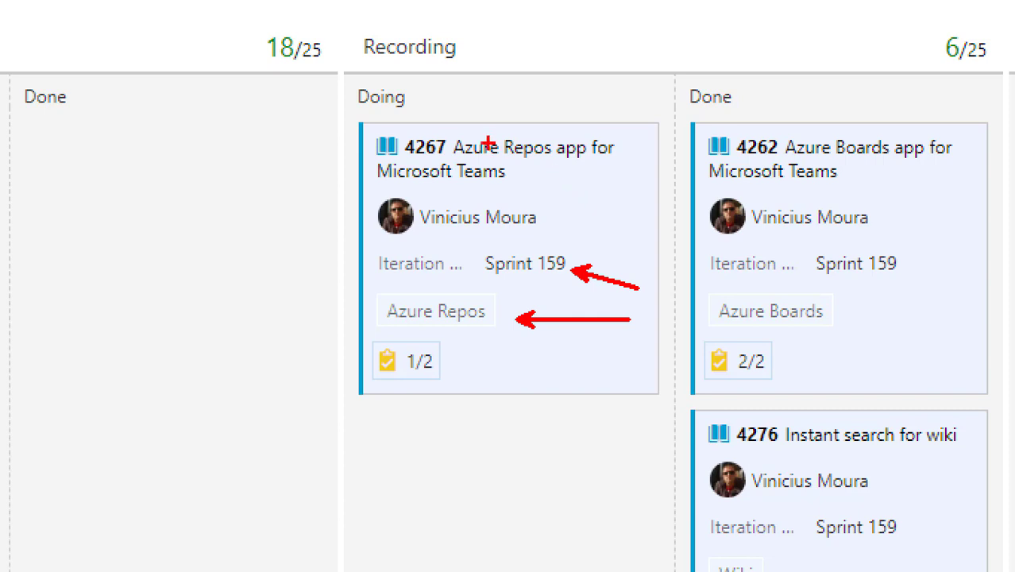
{"action": "left_click_drag", "start_coordinate": [440, 122], "coordinate": [587, 164]}
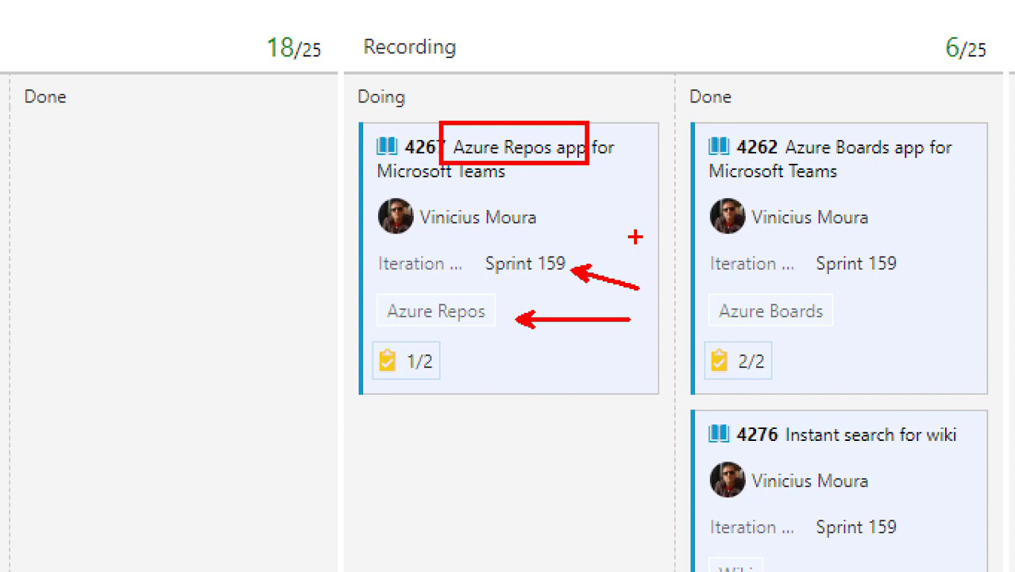
{"action": "key", "text": "Escape"}
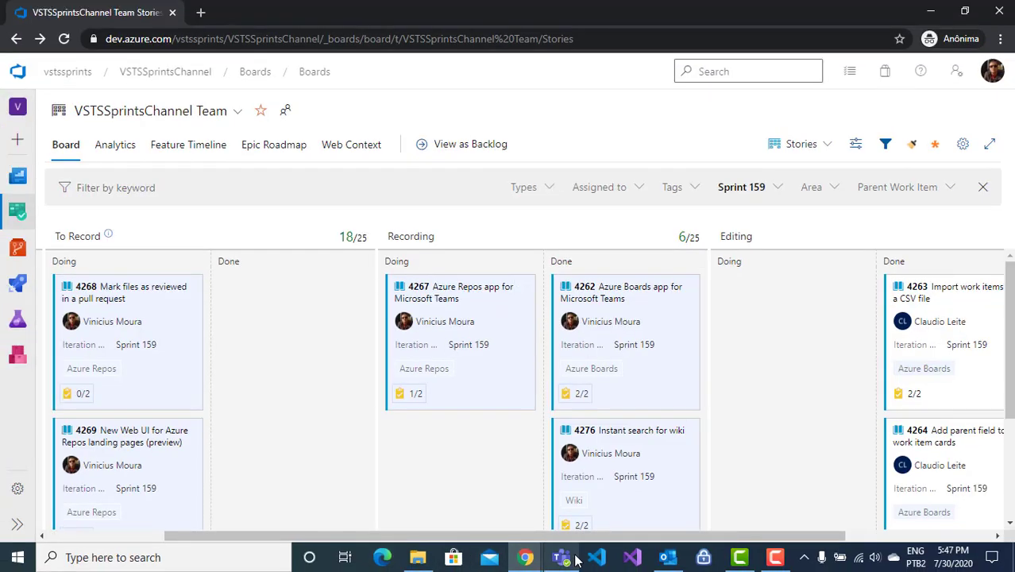
Switch to Microsoft Teams and view the General channel of the Azure DevOps team
{"action": "left_click", "coordinate": [573, 559]}
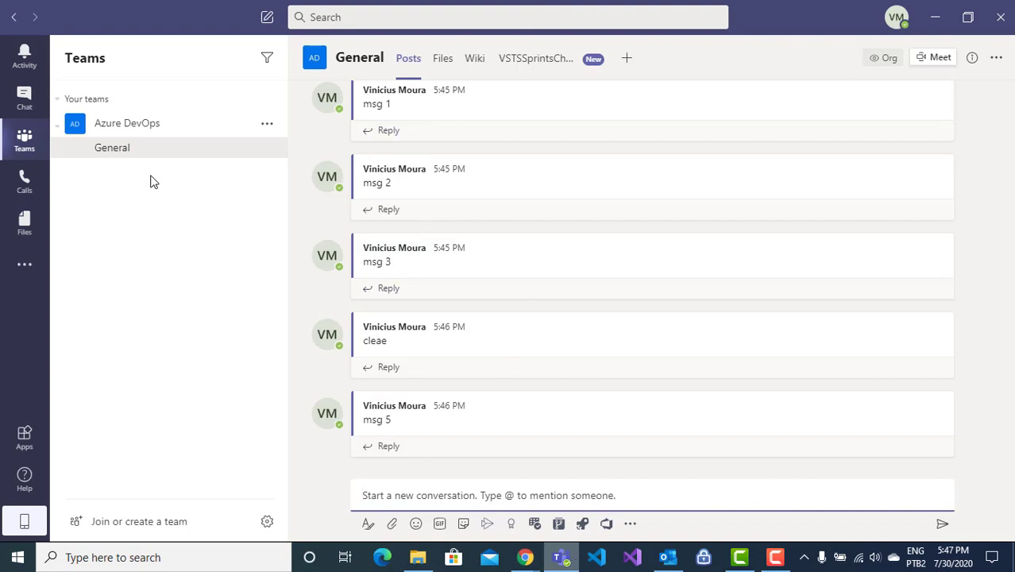
{"action": "key", "text": "ctrl+1"}
{"action": "left_click", "coordinate": [151, 158]}
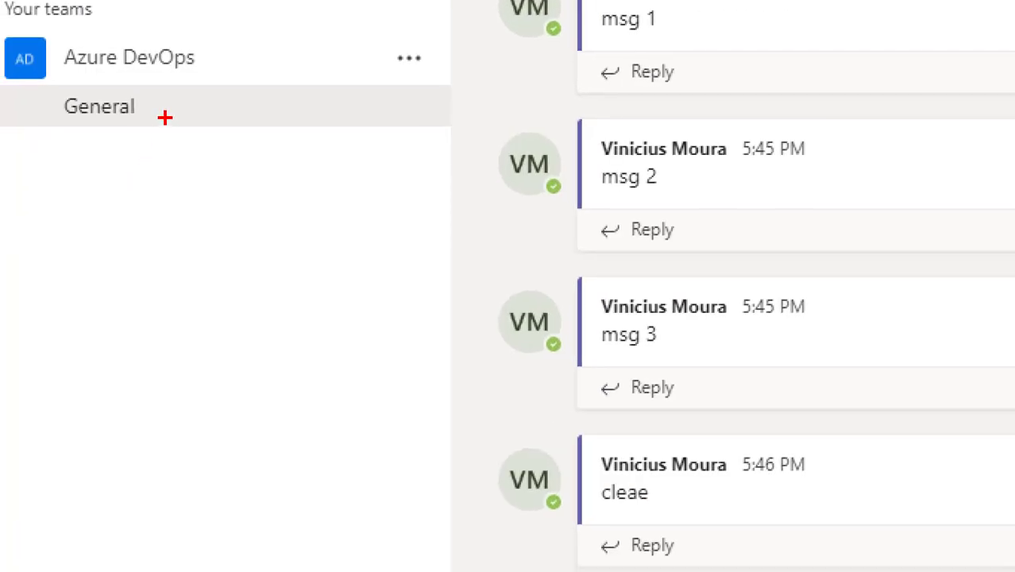
{"action": "left_click_drag", "start_coordinate": [164, 117], "coordinate": [259, 159]}
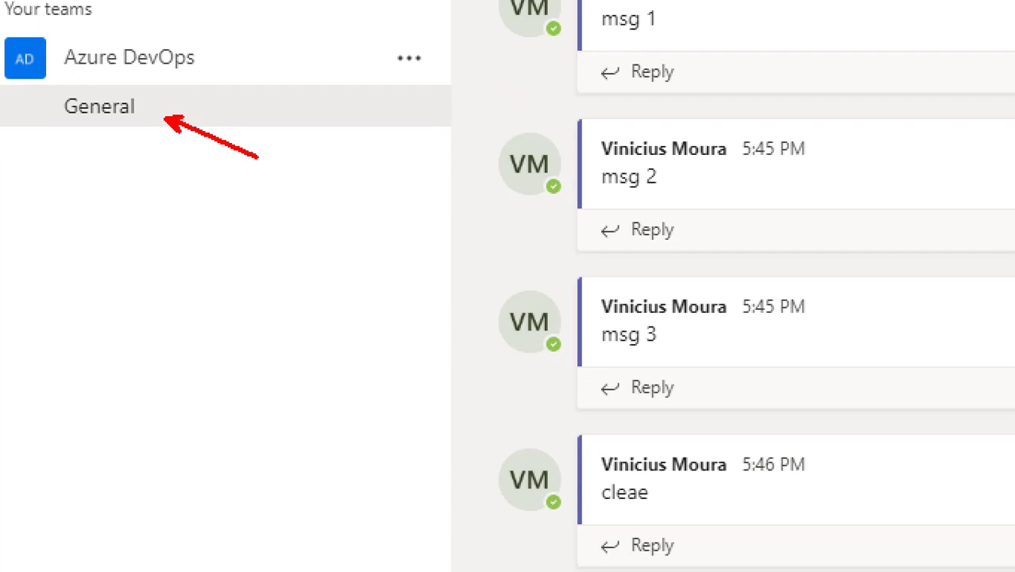
{"action": "key", "text": "Escape"}
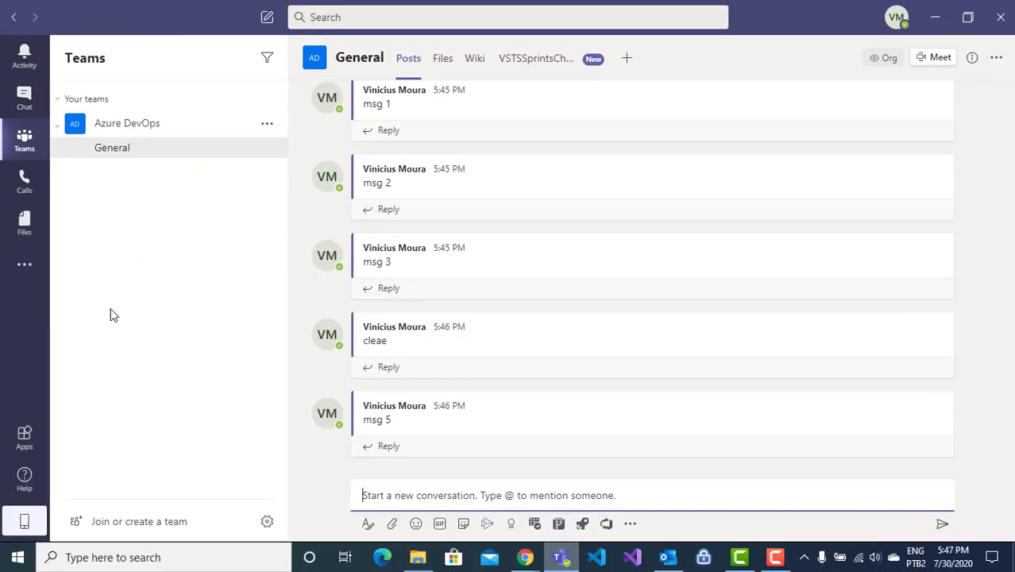
Search the app catalogue for "repos" and return to the General channel of the Azure DevOps team
{"action": "left_click", "coordinate": [25, 442]}
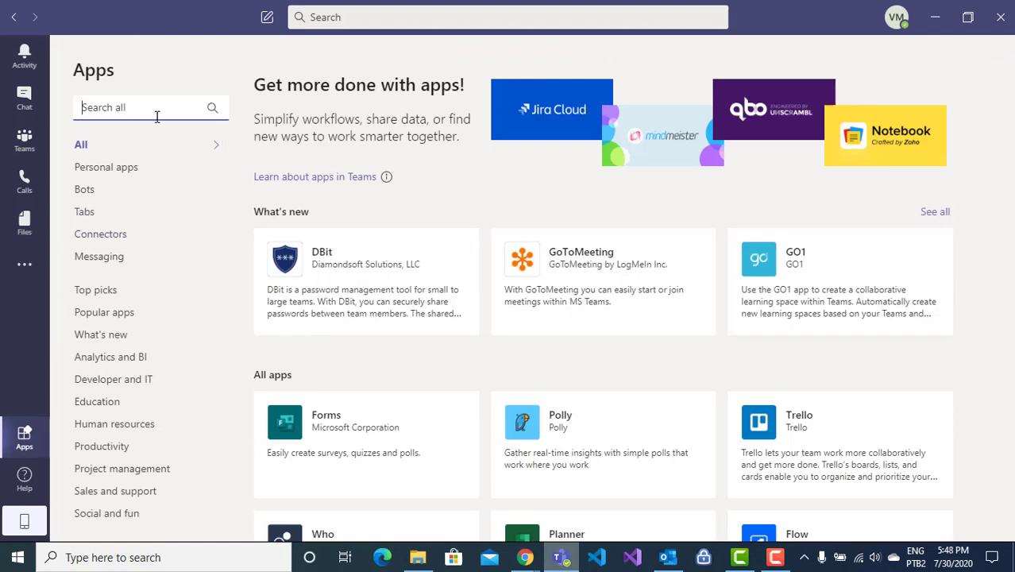
{"action": "type", "text": "repos"}
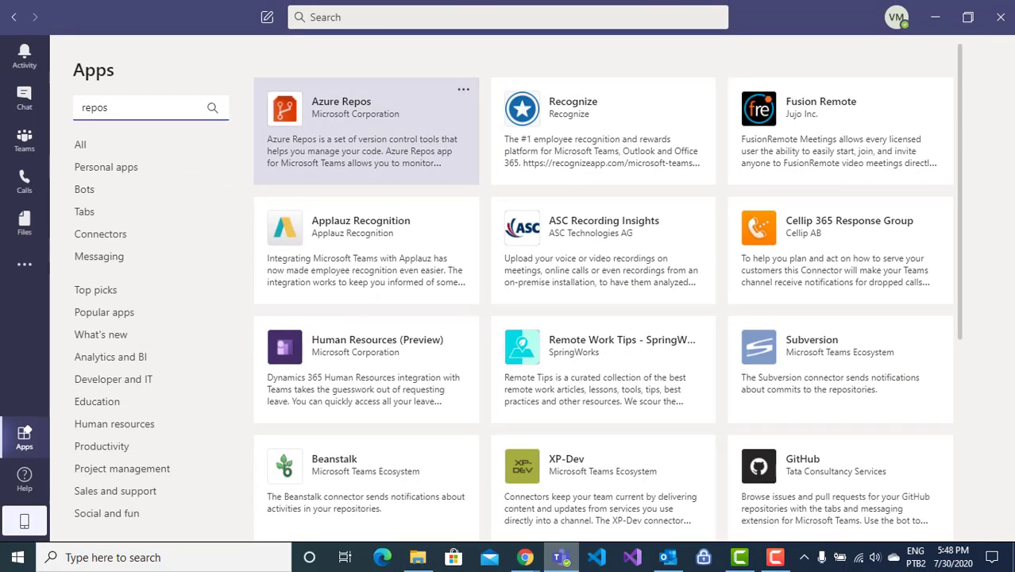
{"action": "left_click", "coordinate": [25, 150]}
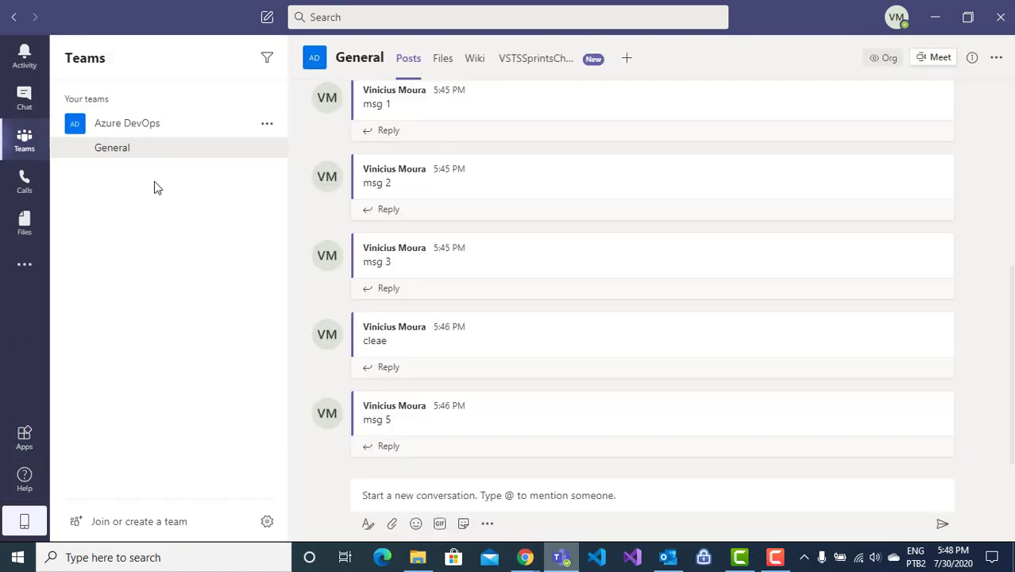
Post a message in the General channel that mentions the Azure Repos bot with the command "help"
{"action": "left_click", "coordinate": [479, 499]}
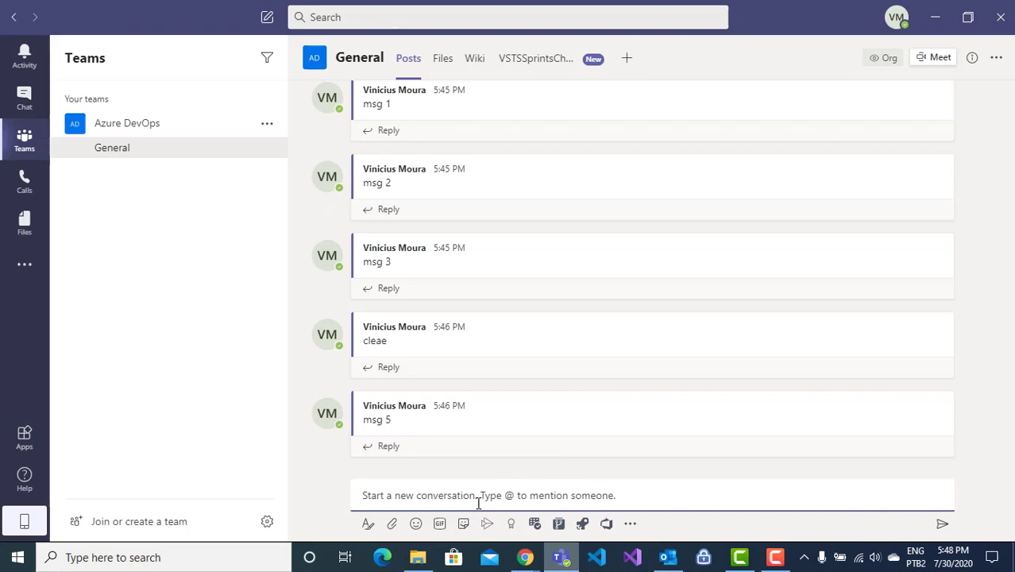
{"action": "type", "text": "@"}
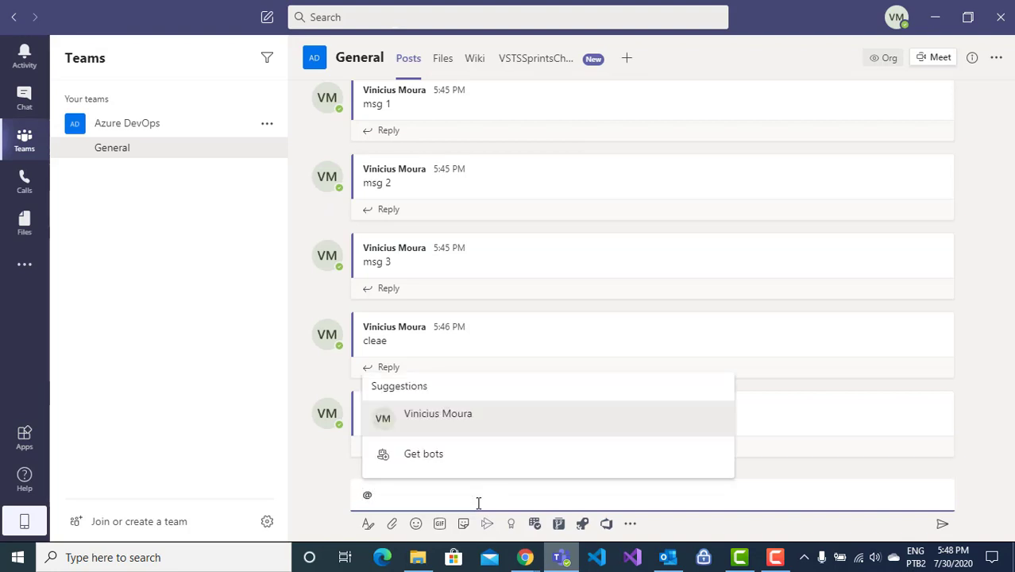
{"action": "type", "text": "Azure"}
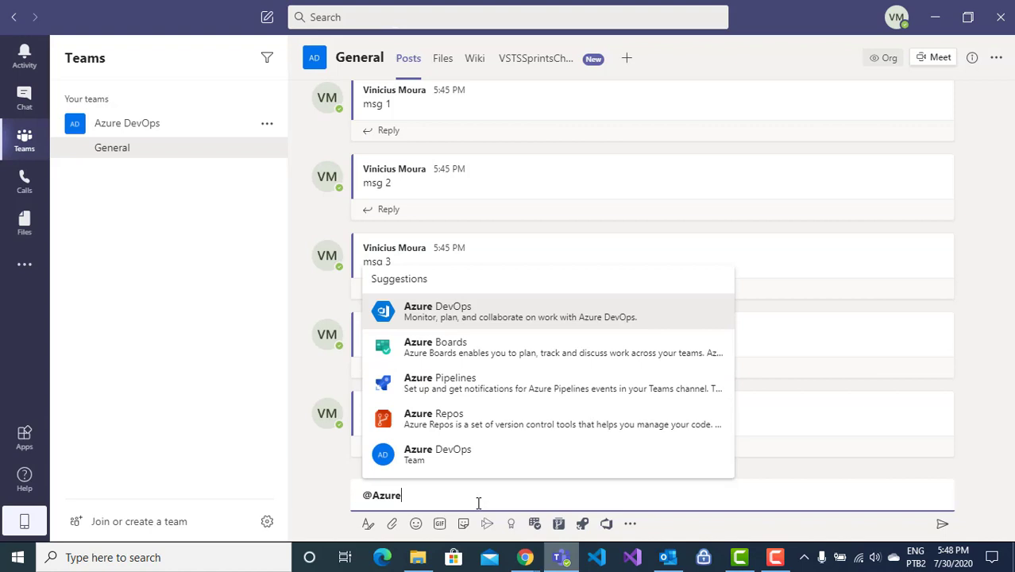
{"action": "key", "text": "Down"}
{"action": "key", "text": "Down"}
{"action": "key", "text": "Down"}
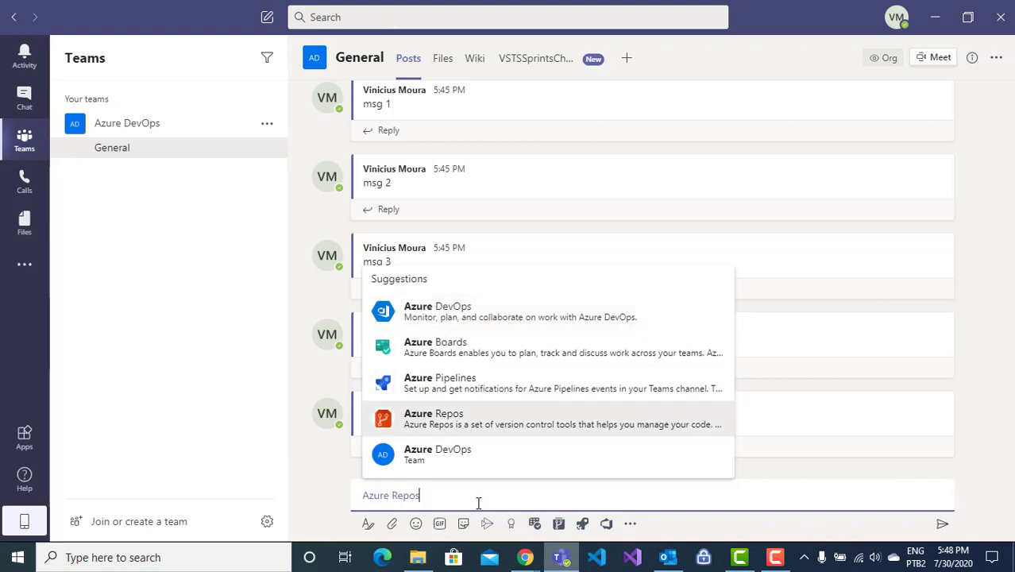
{"action": "key", "text": "Return"}
{"action": "type", "text": "he"}
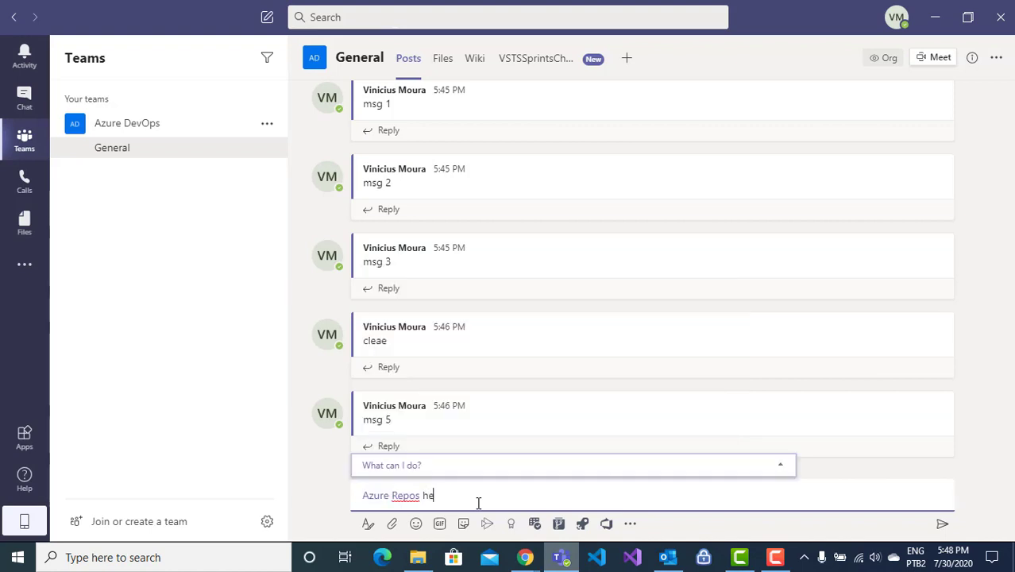
{"action": "type", "text": "lp"}
{"action": "key", "text": "Return"}
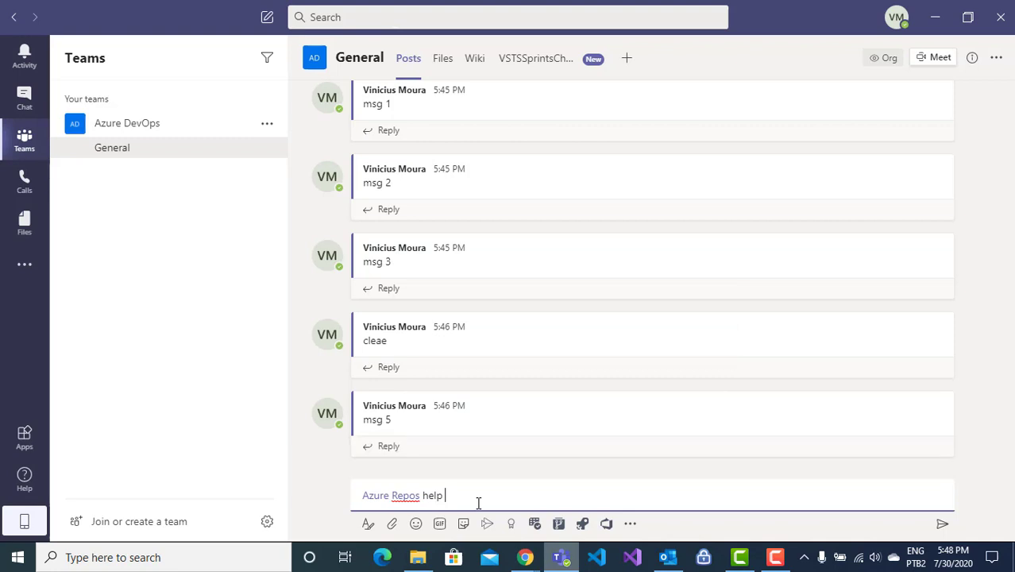
{"action": "key", "text": "Return"}
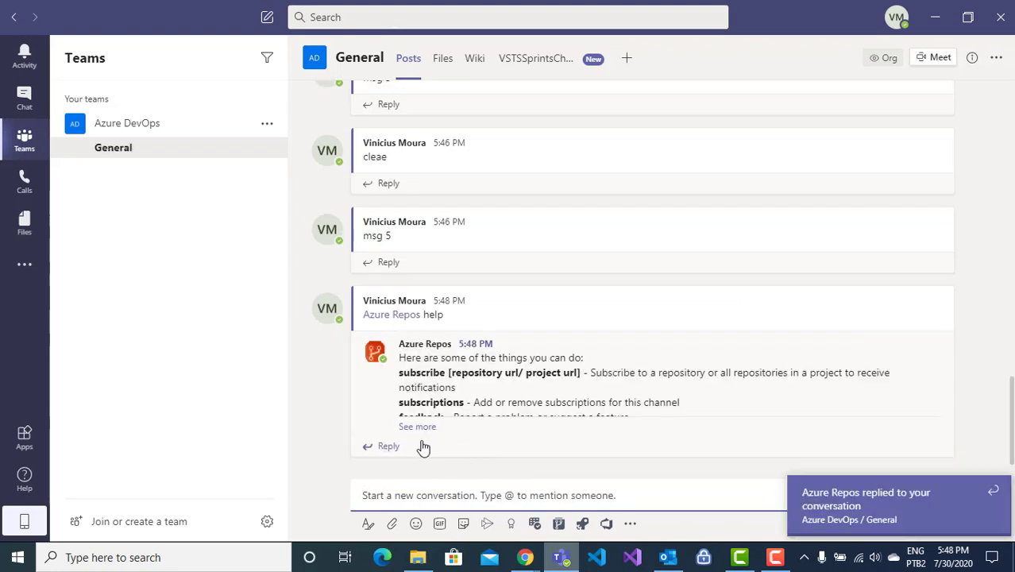
Expand the Azure Repos help reply and examine the subscribe command and its repository or project URL argument
{"action": "left_click", "coordinate": [417, 426]}
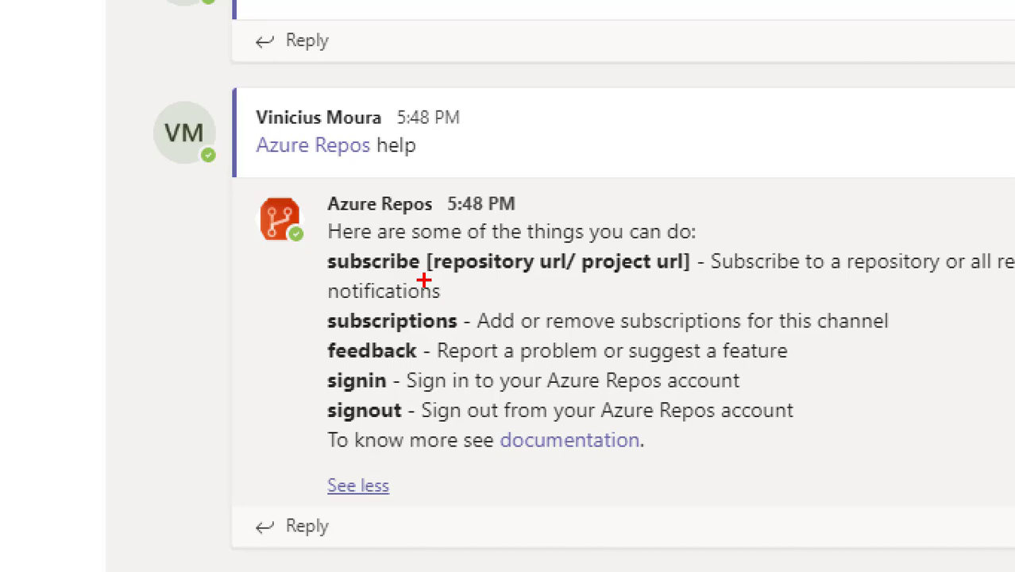
{"action": "left_click_drag", "start_coordinate": [423, 280], "coordinate": [485, 309]}
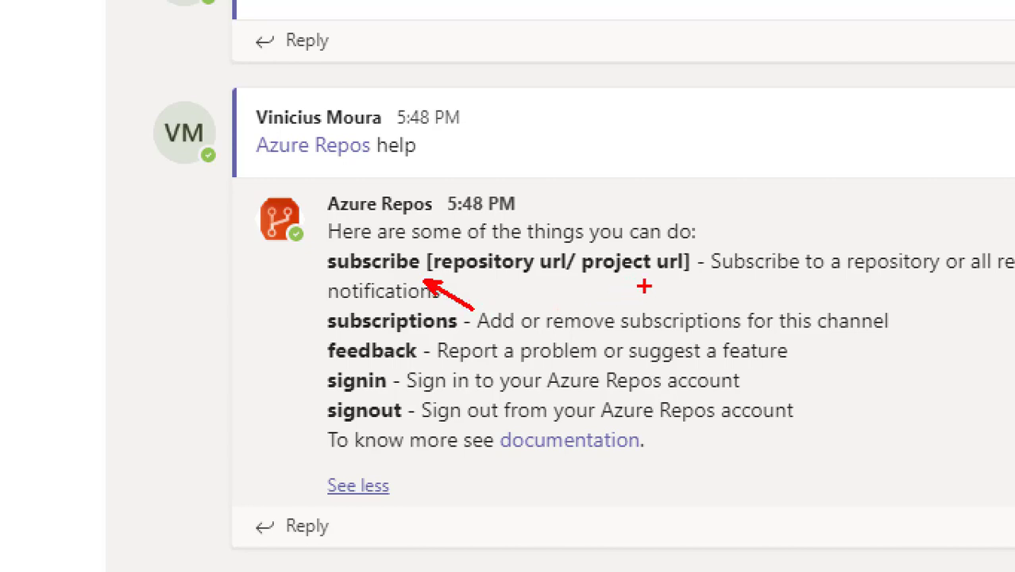
{"action": "left_click_drag", "start_coordinate": [654, 281], "coordinate": [721, 328]}
{"action": "left_click_drag", "start_coordinate": [561, 251], "coordinate": [611, 224]}
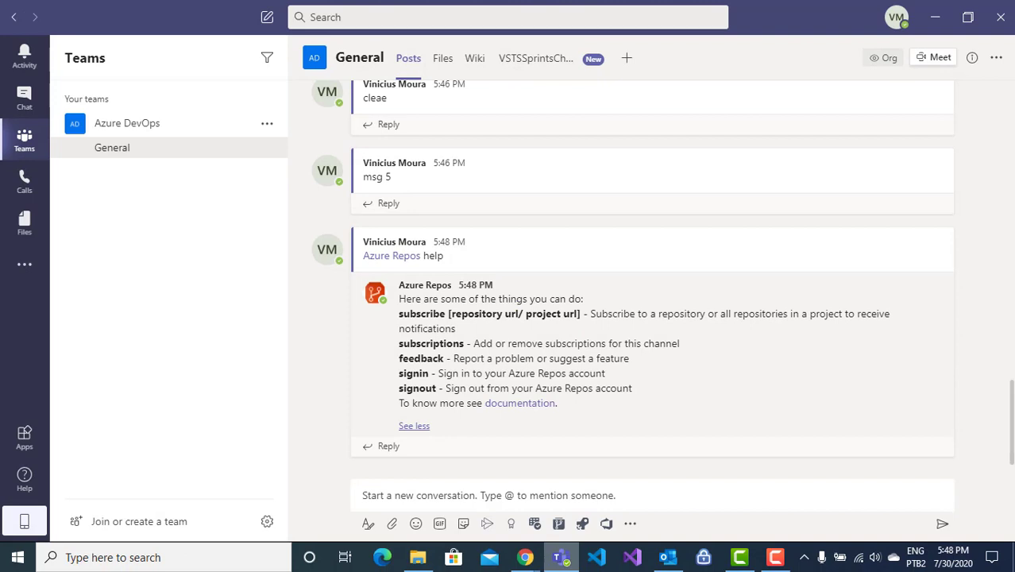
Switch to Azure DevOps in Chrome and open the VSTSSprintsChannel project's Repos page in a new browser tab
{"action": "key", "text": "alt+Tab"}
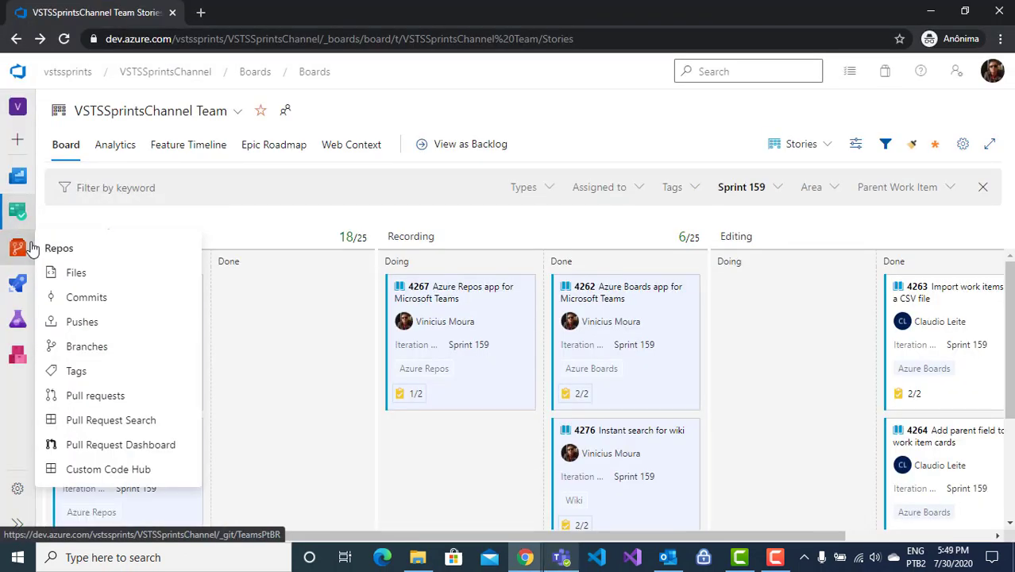
{"action": "middle_click", "coordinate": [17, 251]}
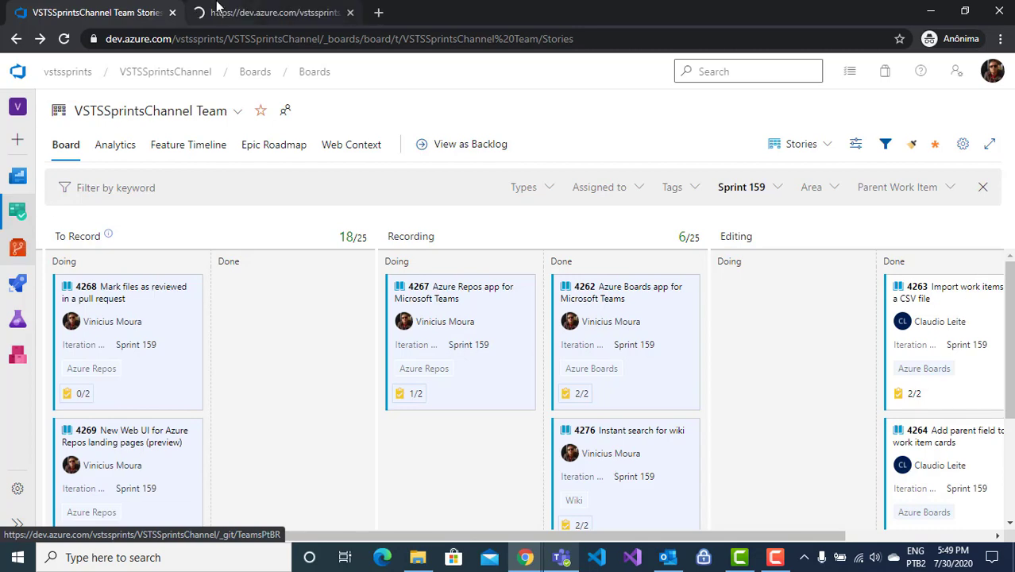
{"action": "left_click", "coordinate": [250, 12]}
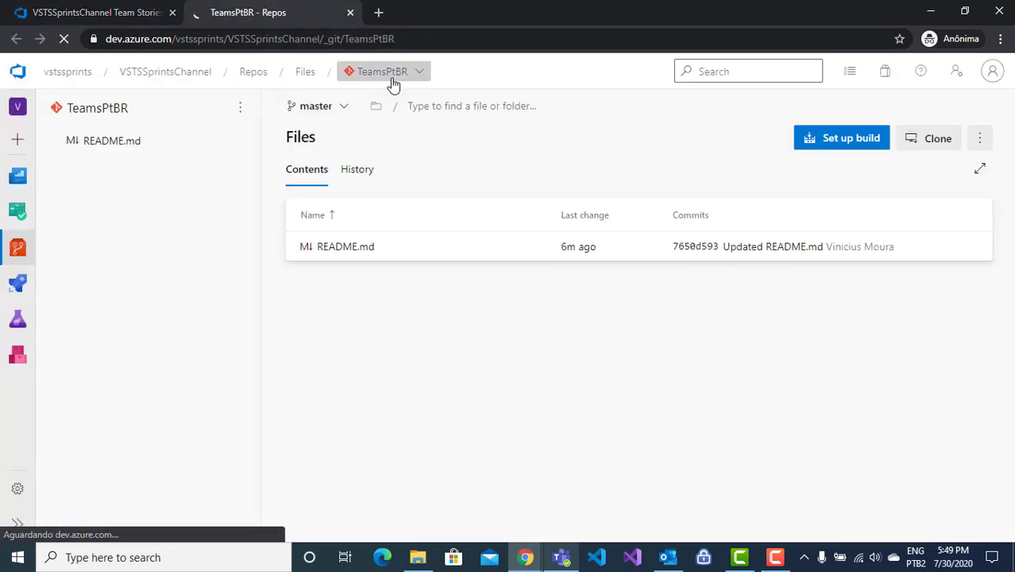
Create a new Git repository named TeamsEnUS with a README and no .gitignore
{"action": "left_click", "coordinate": [388, 73]}
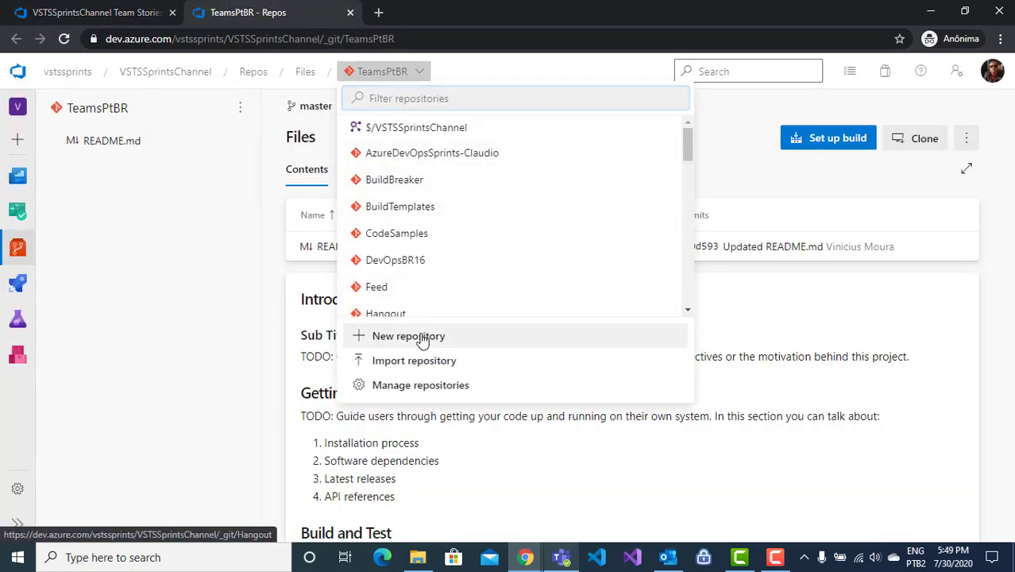
{"action": "left_click", "coordinate": [421, 336]}
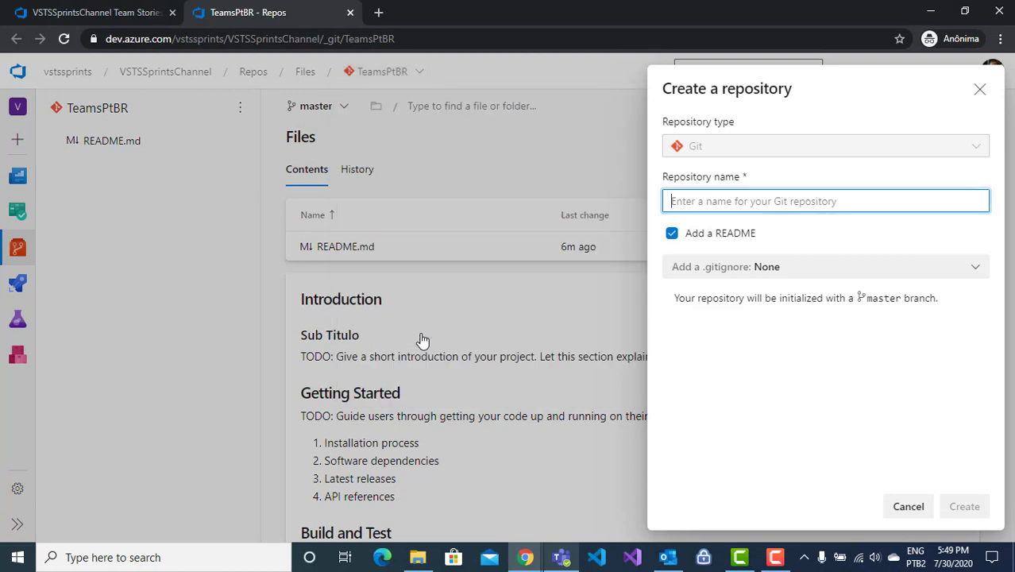
{"action": "type", "text": "Teams"}
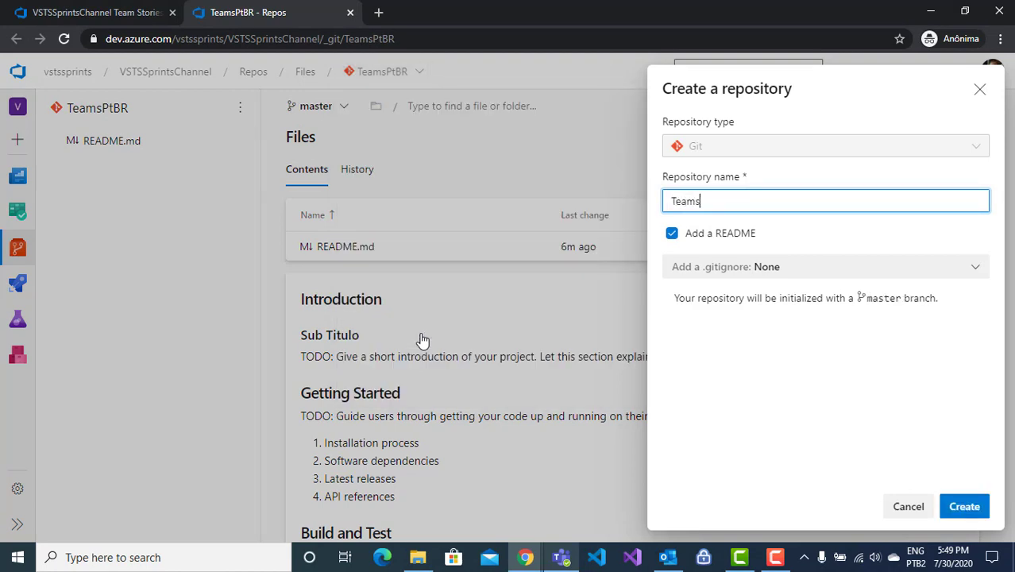
{"action": "type", "text": "enUS"}
{"action": "key", "text": "shift+Left"}
{"action": "type", "text": "E"}
{"action": "left_click", "coordinate": [974, 513]}
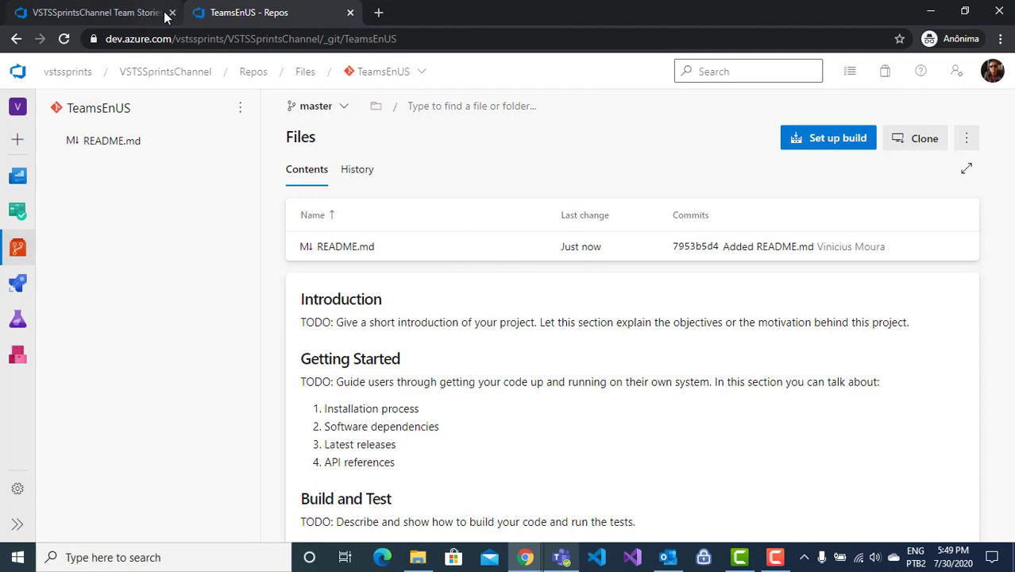
Copy the TeamsEnUS repository's URL and switch back to Microsoft Teams
{"action": "left_click", "coordinate": [499, 35]}
{"action": "key", "text": "ctrl+c"}
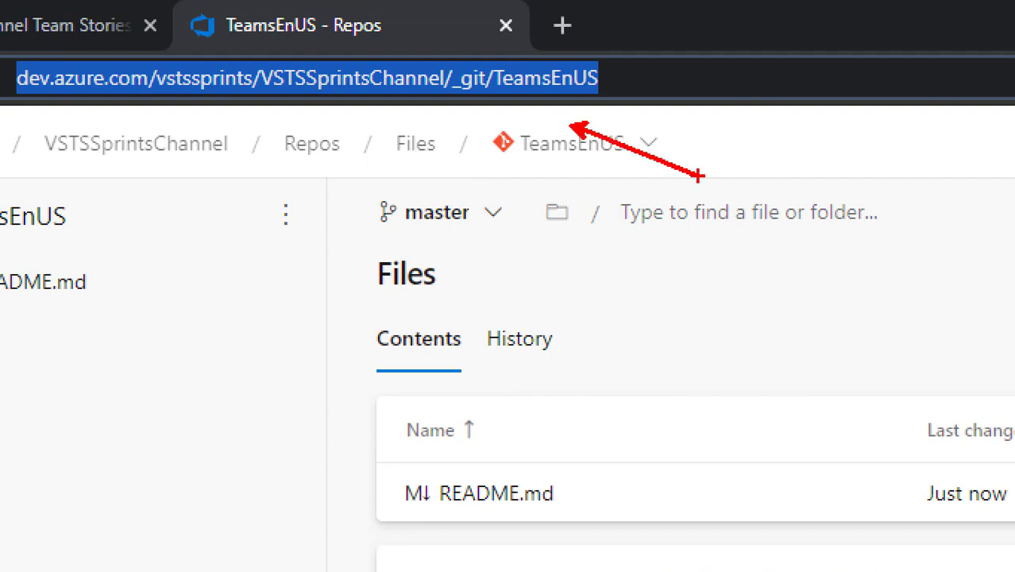
{"action": "key", "text": "alt+Tab"}
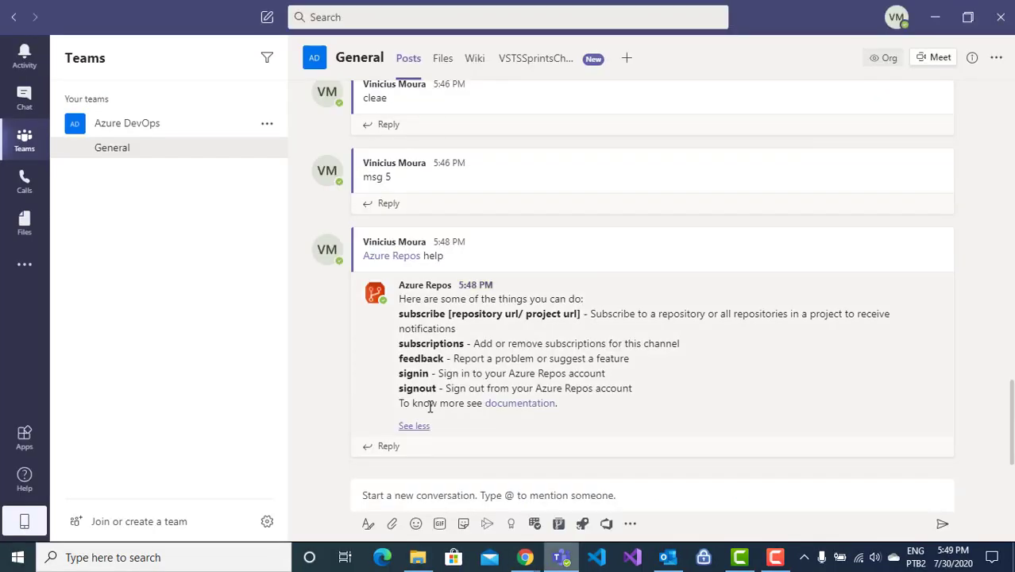
{"action": "left_click", "coordinate": [433, 499]}
{"action": "type", "text": "@"}
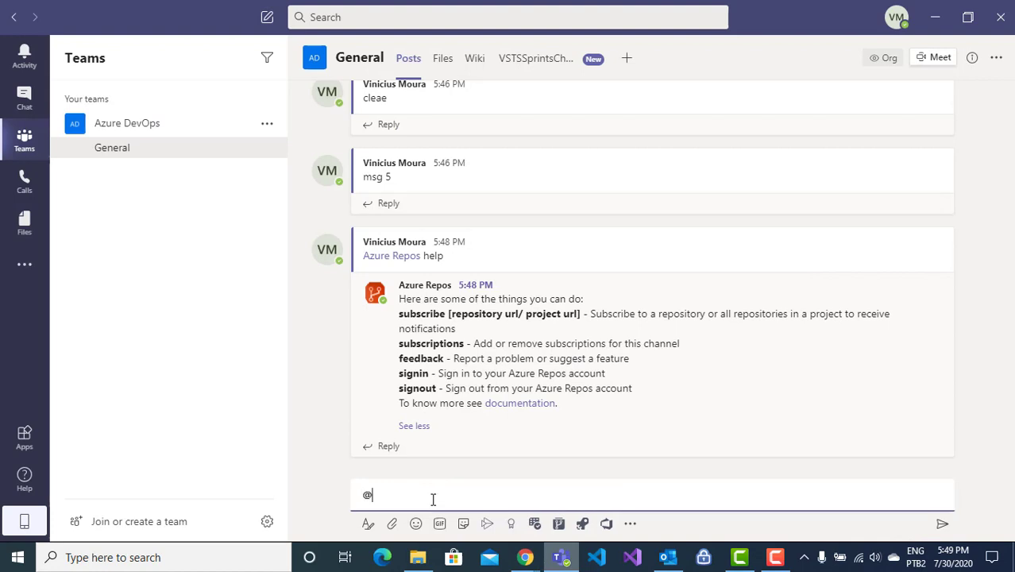
{"action": "type", "text": "Azure"}
{"action": "key", "text": "Down"}
{"action": "key", "text": "Down"}
{"action": "key", "text": "Down"}
{"action": "key", "text": "Down"}
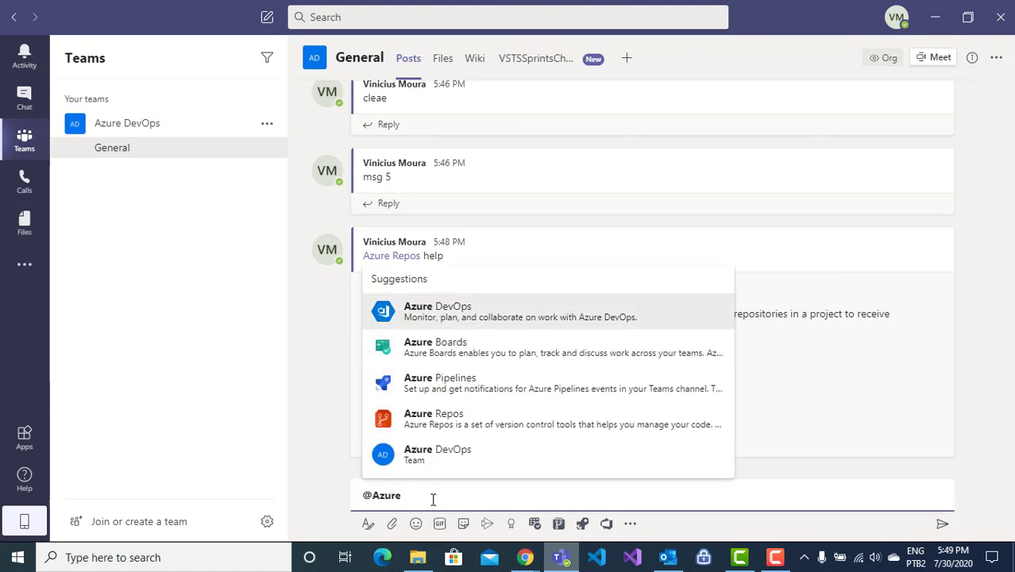
{"action": "key", "text": "Return"}
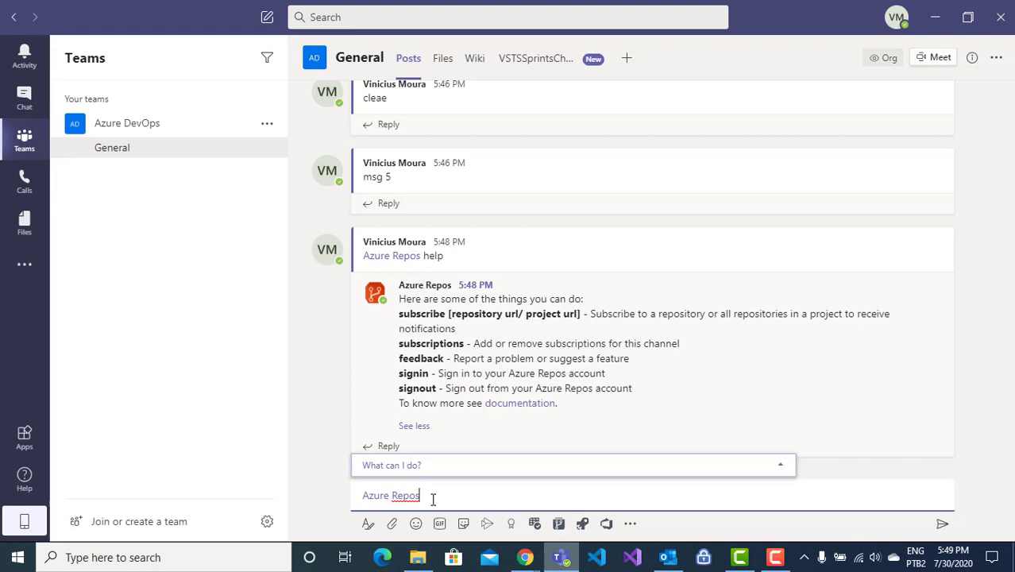
{"action": "type", "text": "subscribe"}
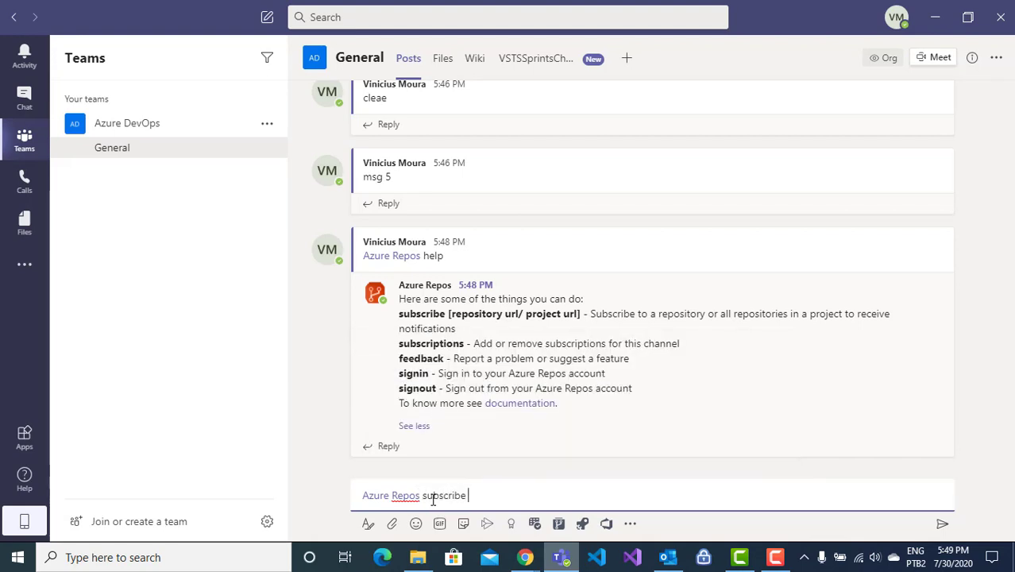
{"action": "key", "text": "ctrl+v"}
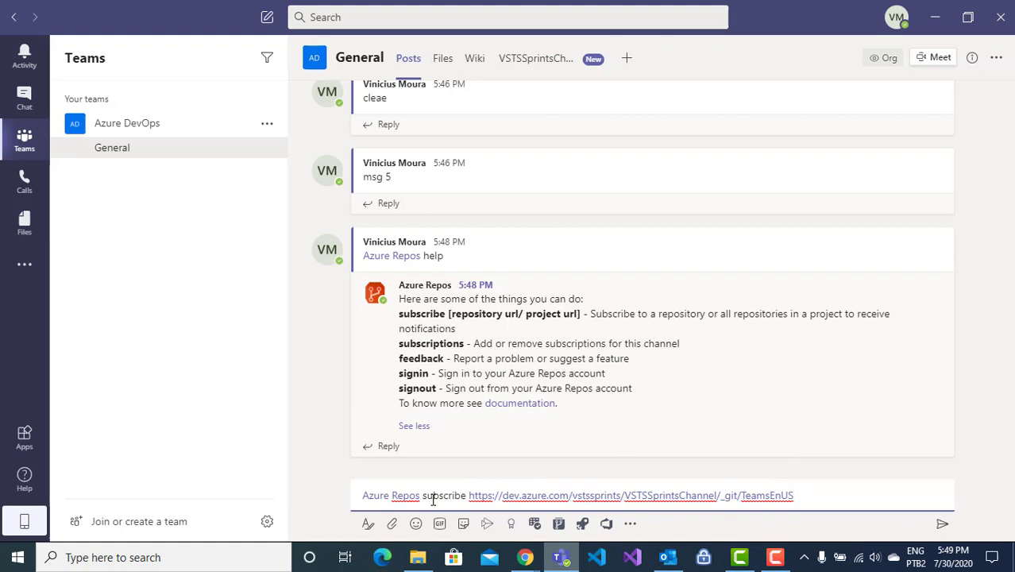
{"action": "key", "text": "Return"}
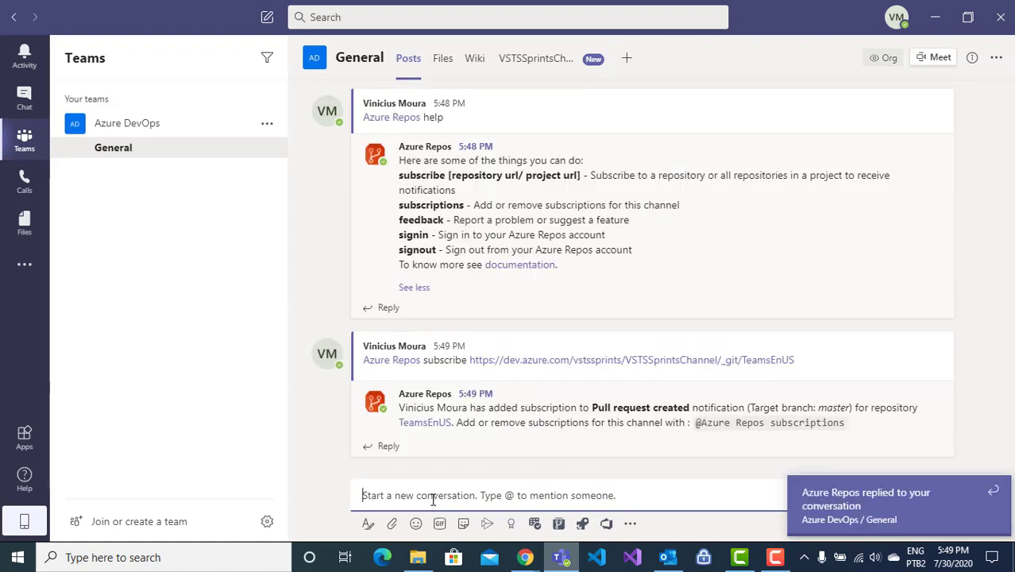
Dismiss the Azure Repos reply notification and examine the TeamsEnUS subscription reply in the General channel
{"action": "left_click", "coordinate": [995, 494]}
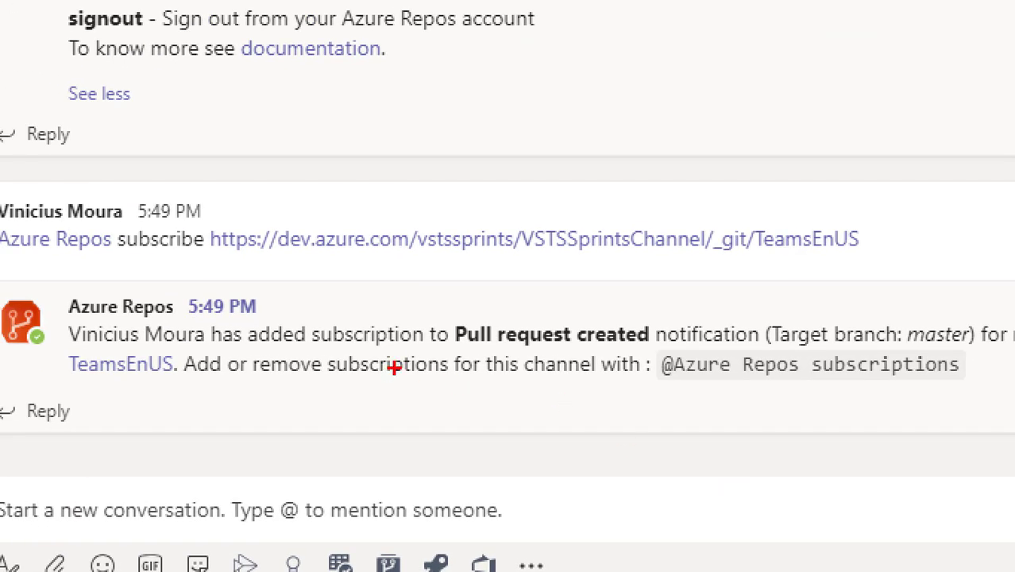
{"action": "left_click_drag", "start_coordinate": [413, 359], "coordinate": [464, 402]}
{"action": "left_click_drag", "start_coordinate": [590, 355], "coordinate": [691, 415]}
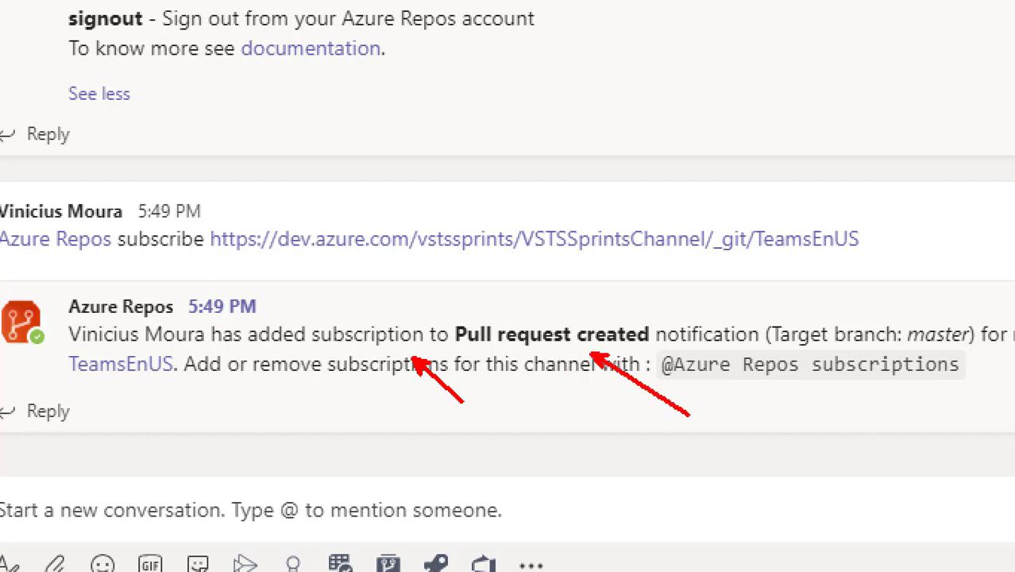
{"action": "key", "text": "Escape"}
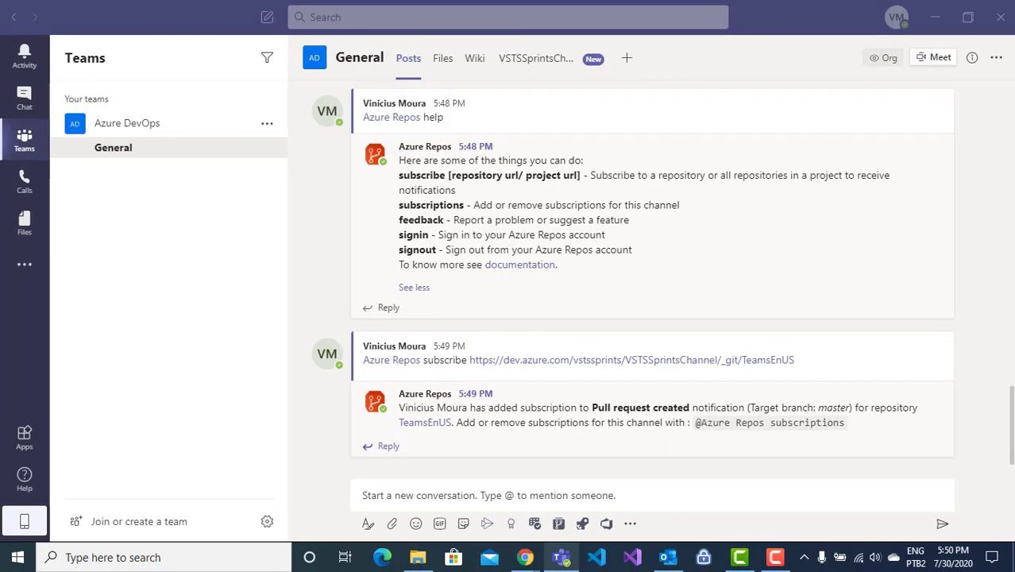
Switch to Azure DevOps in Chrome and create a branch named develop based on master in the TeamsEnUS repository
{"action": "key", "text": "alt+Tab"}
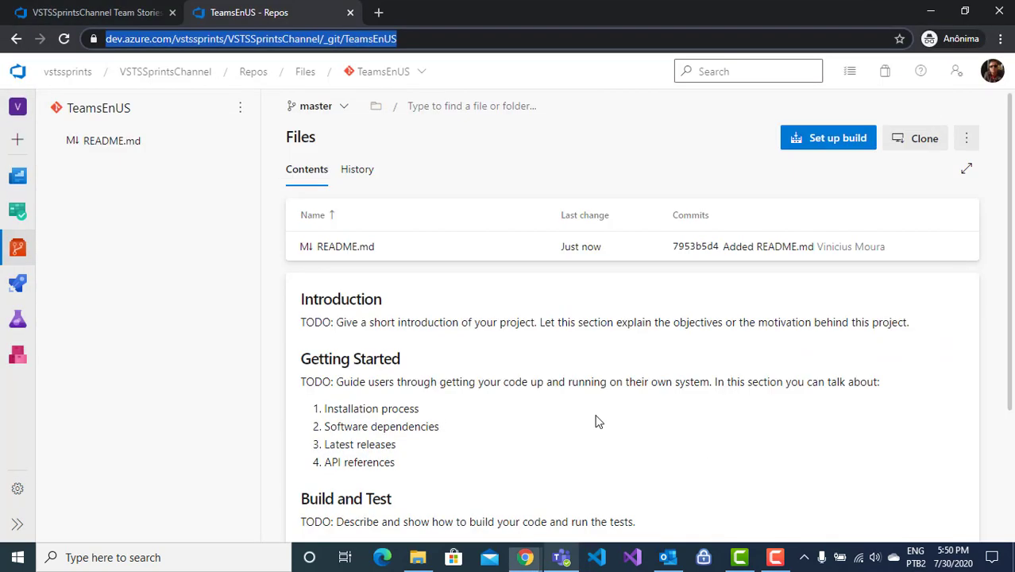
{"action": "left_click", "coordinate": [334, 111]}
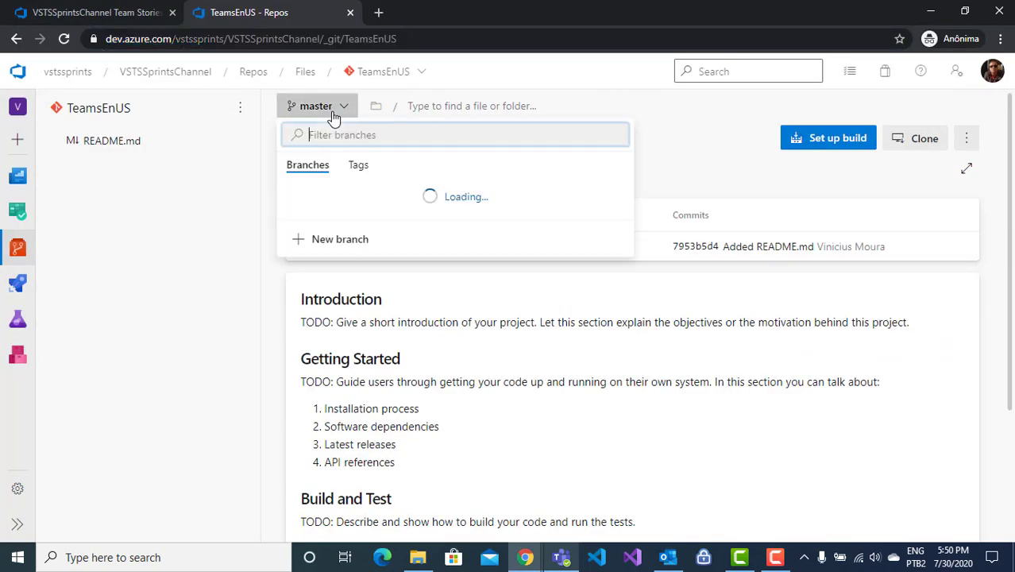
{"action": "left_click", "coordinate": [341, 230]}
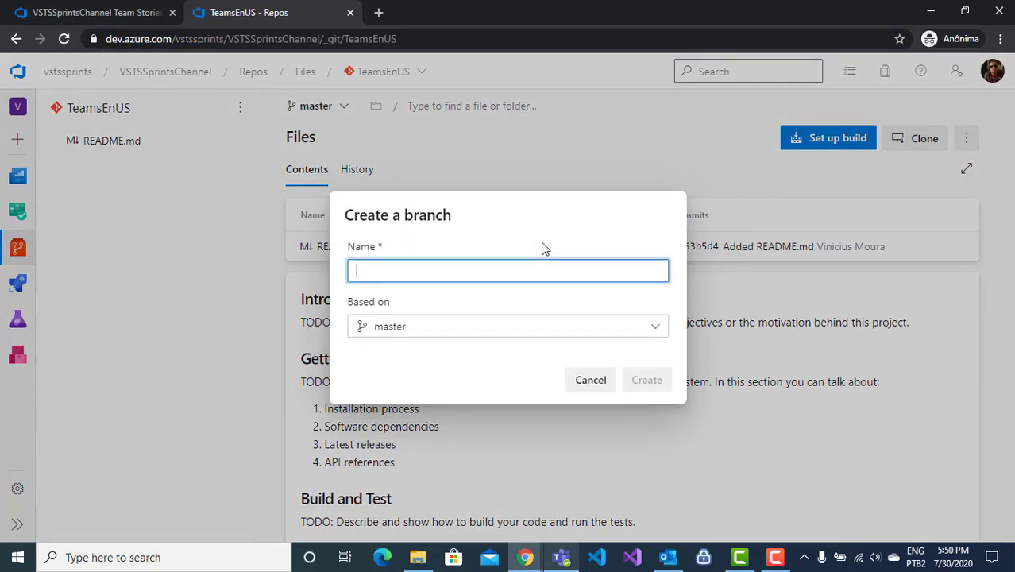
{"action": "type", "text": "develo"}
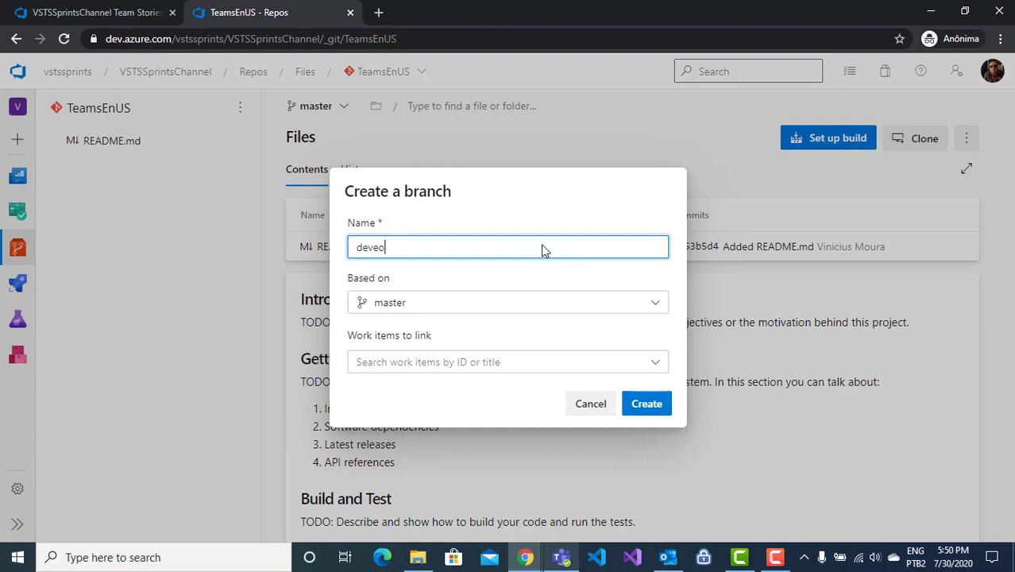
{"action": "key", "text": "BackSpace"}
{"action": "type", "text": "lop"}
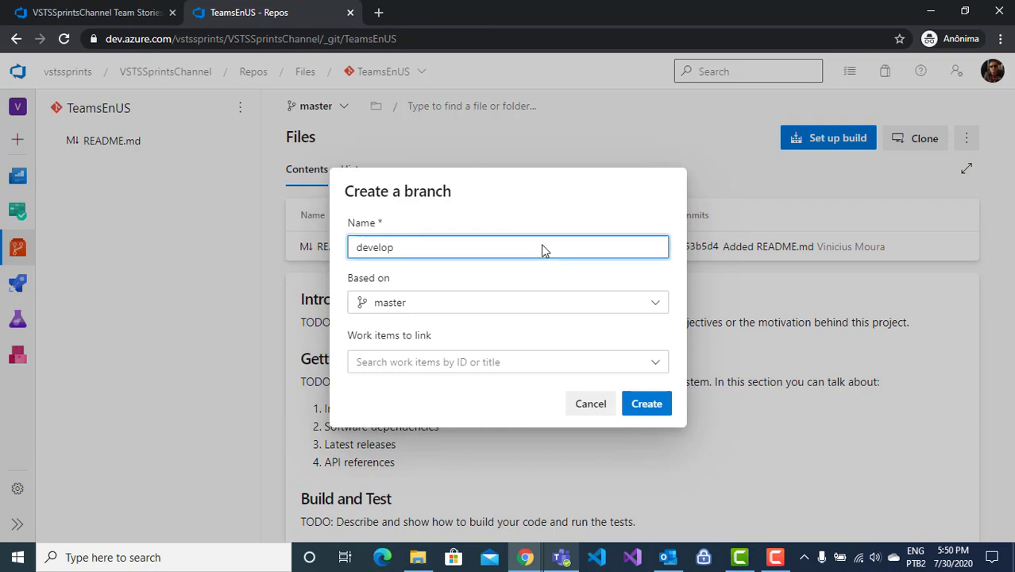
{"action": "left_click", "coordinate": [648, 405]}
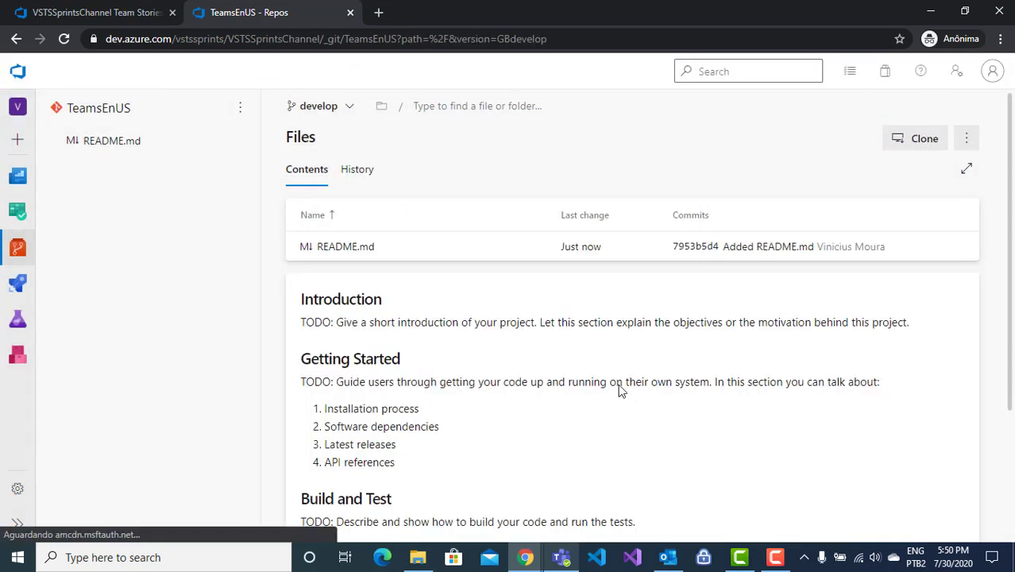
Add the line "# Sub Title" below the Introduction heading in README.md and commit the change to the develop branch
{"action": "left_click", "coordinate": [349, 247]}
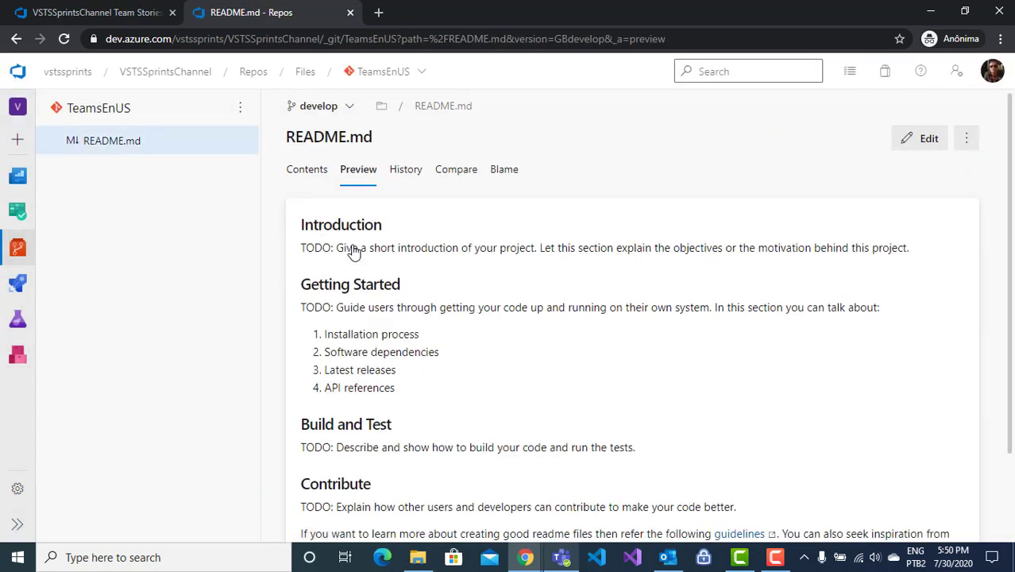
{"action": "left_click", "coordinate": [911, 141]}
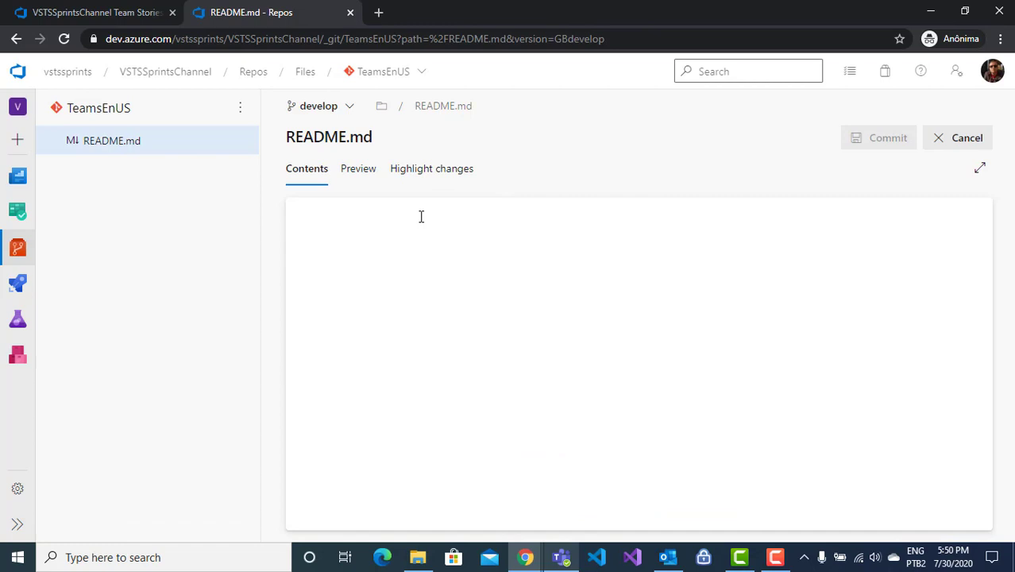
{"action": "left_click", "coordinate": [421, 205]}
{"action": "key", "text": "Return"}
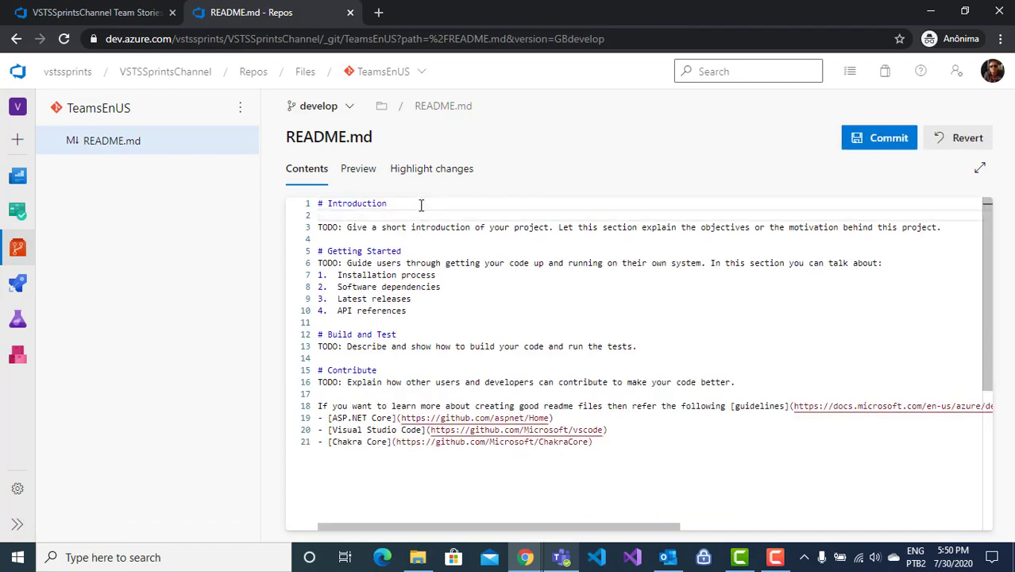
{"action": "type", "text": "# Sub"}
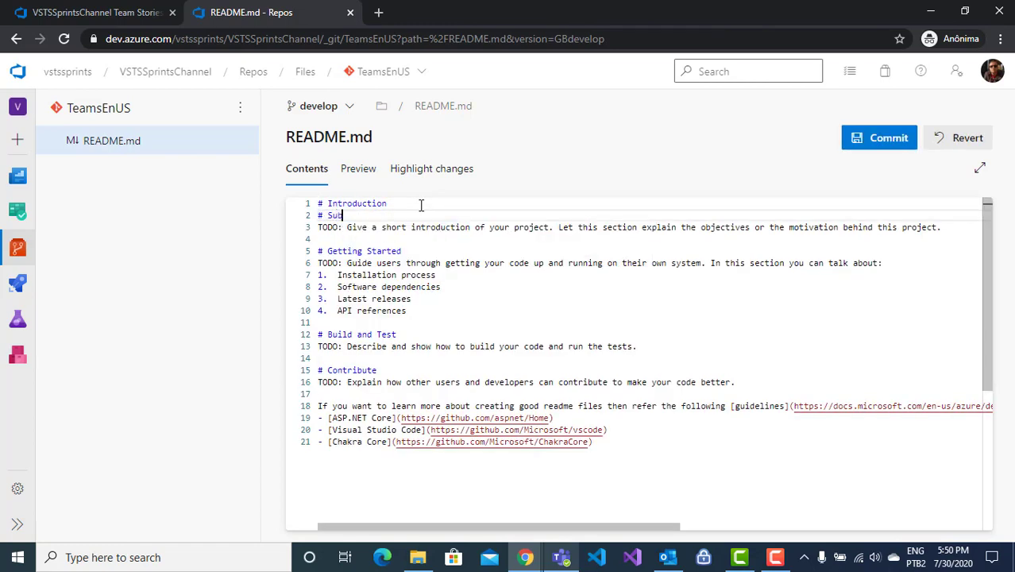
{"action": "type", "text": " Title"}
{"action": "left_click", "coordinate": [895, 141]}
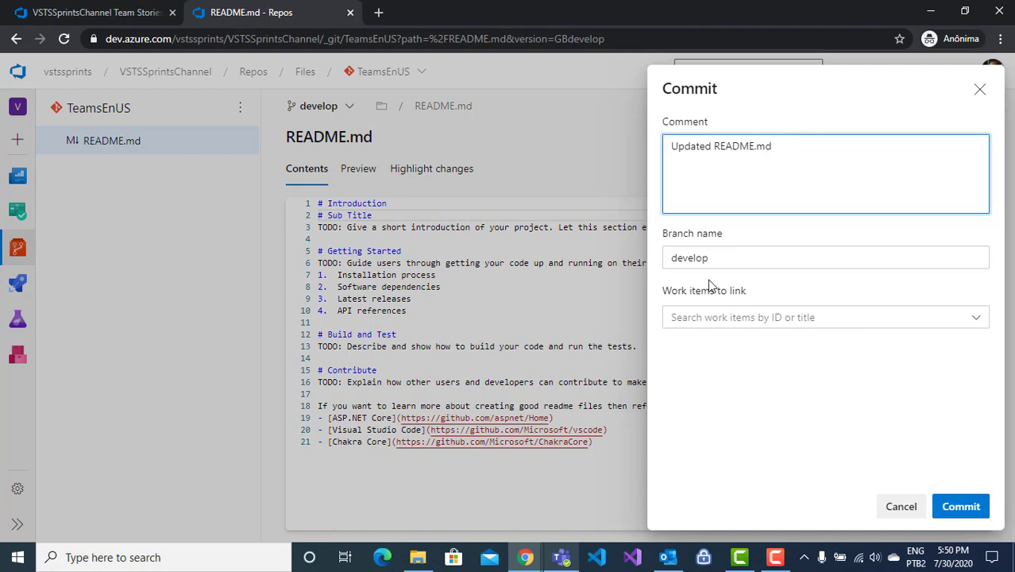
{"action": "left_click", "coordinate": [957, 507]}
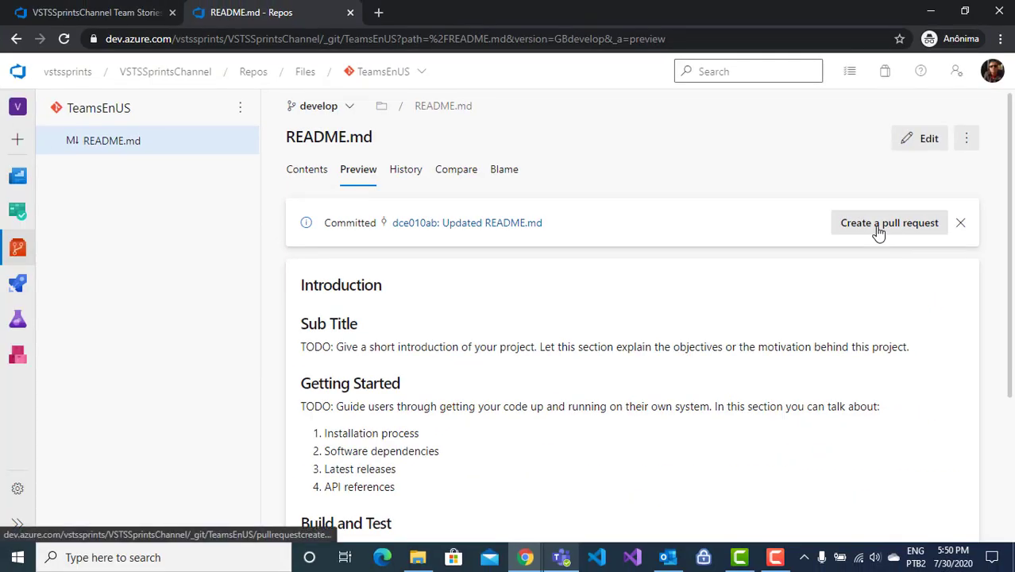
Create a pull request from develop into master with the title "Updated README.md", checking its commits first
{"action": "left_click", "coordinate": [879, 225]}
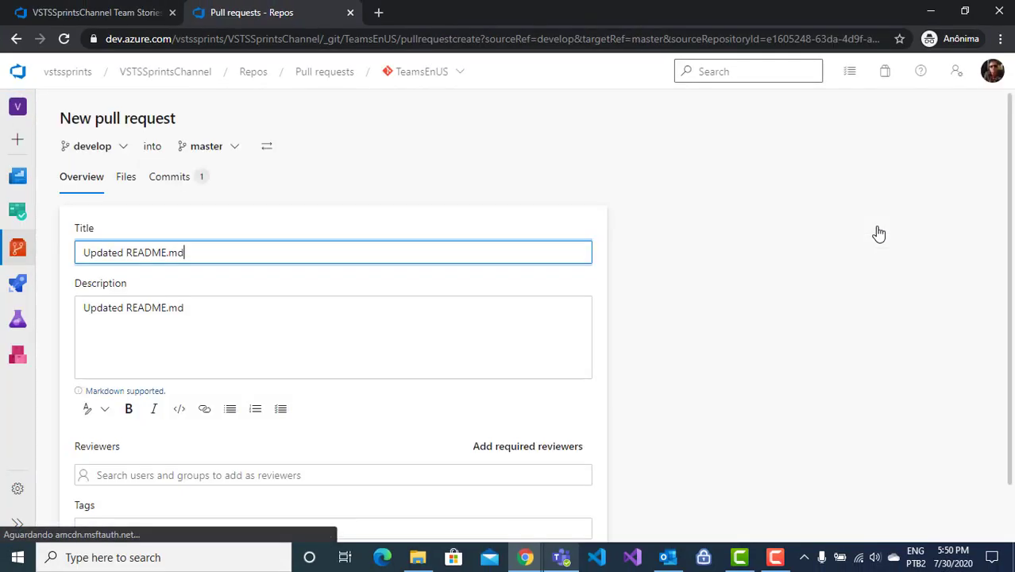
{"action": "left_click", "coordinate": [131, 184]}
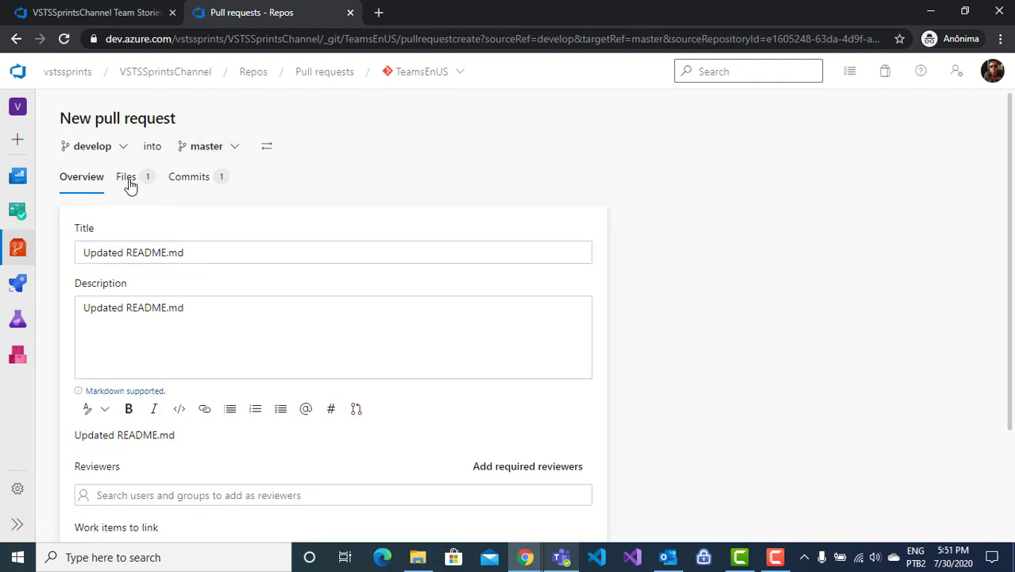
{"action": "left_click", "coordinate": [189, 181]}
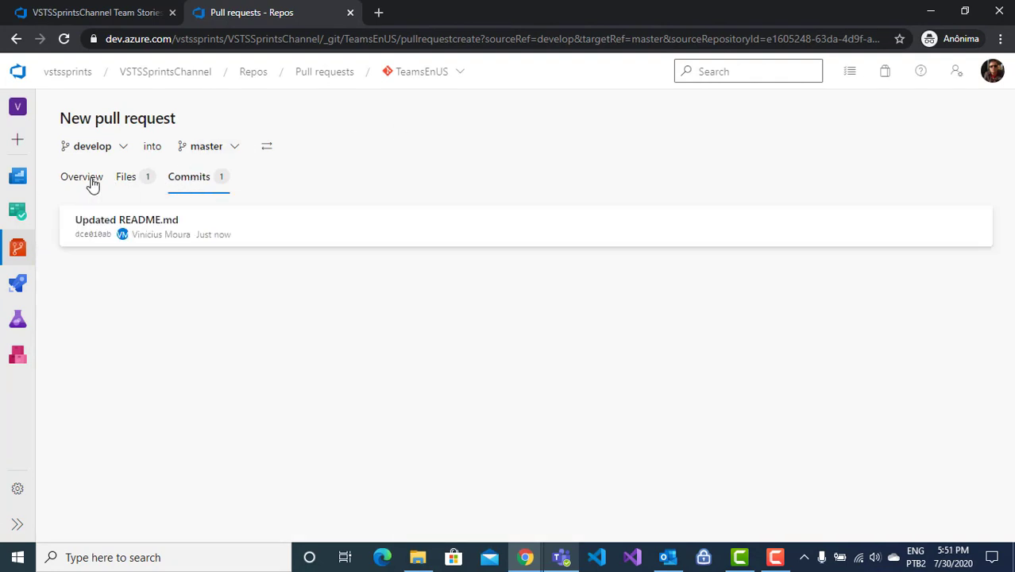
{"action": "left_click", "coordinate": [91, 181]}
{"action": "scroll", "coordinate": [622, 318], "scroll_direction": "down", "scroll_amount": 2}
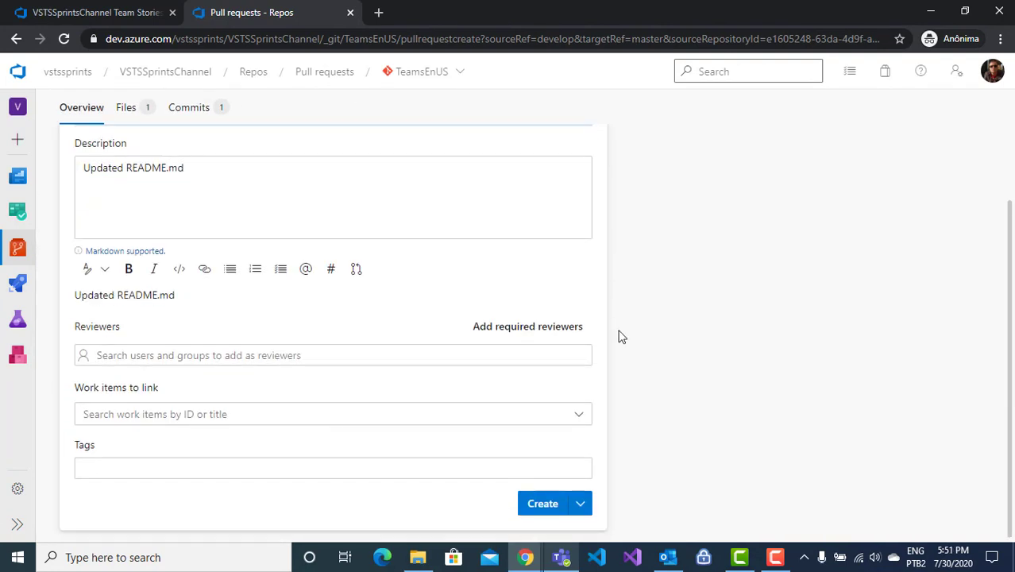
{"action": "left_click", "coordinate": [548, 506]}
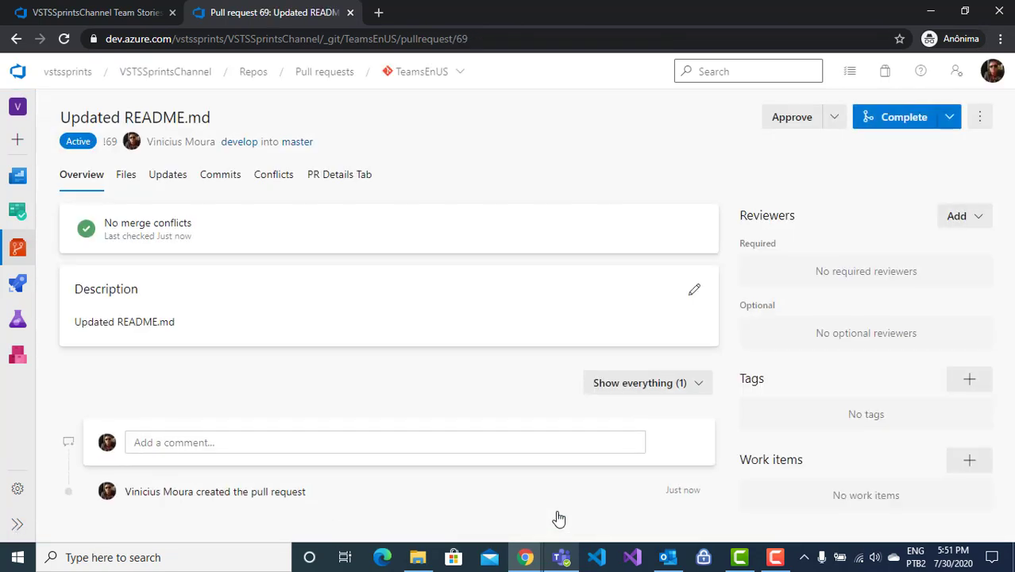
Switch to Microsoft Teams, examine the pull request notification in the General channel, and return to the pull request in Chrome
{"action": "key", "text": "alt+Tab"}
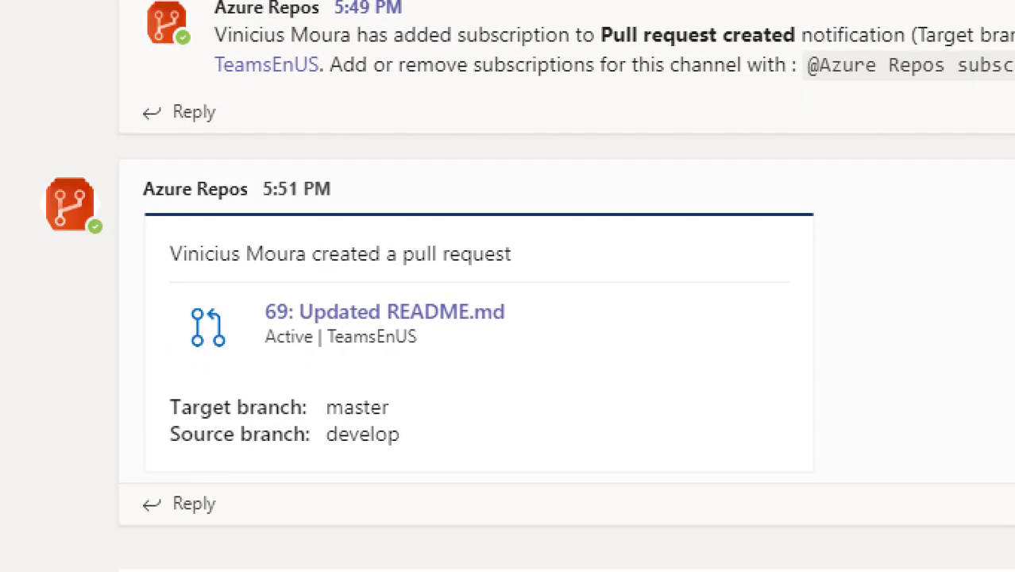
{"action": "mouse_move", "coordinate": [481, 334]}
{"action": "left_mouse_down"}
{"action": "mouse_move", "coordinate": [626, 429]}
{"action": "mouse_move", "coordinate": [704, 450]}
{"action": "left_mouse_up"}
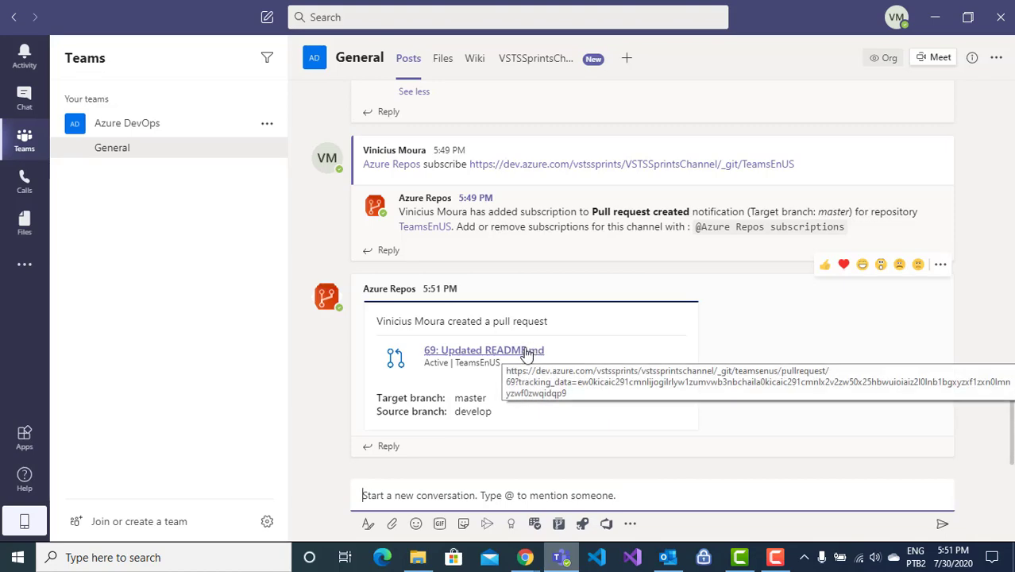
{"action": "key", "text": "alt+Tab"}
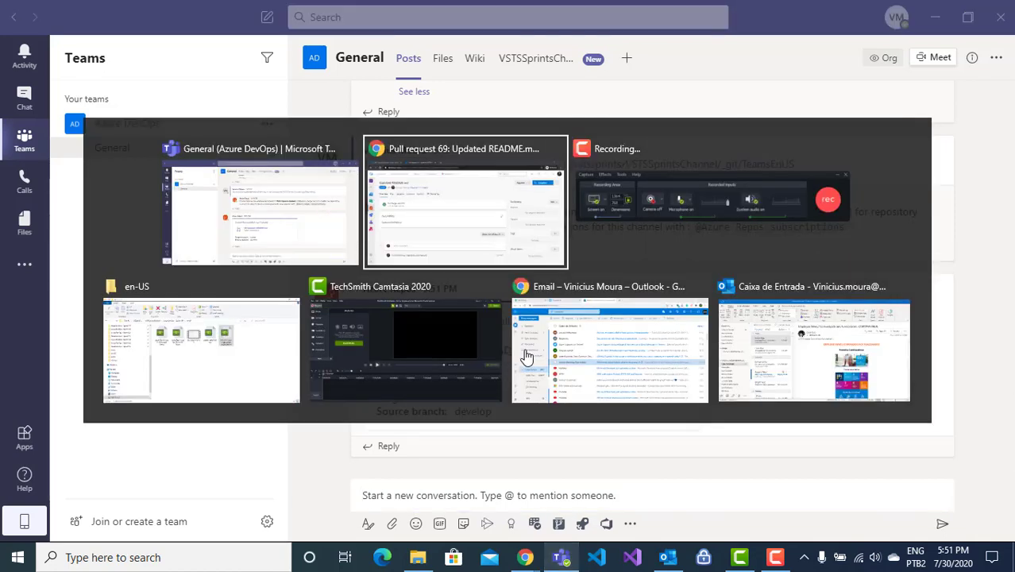